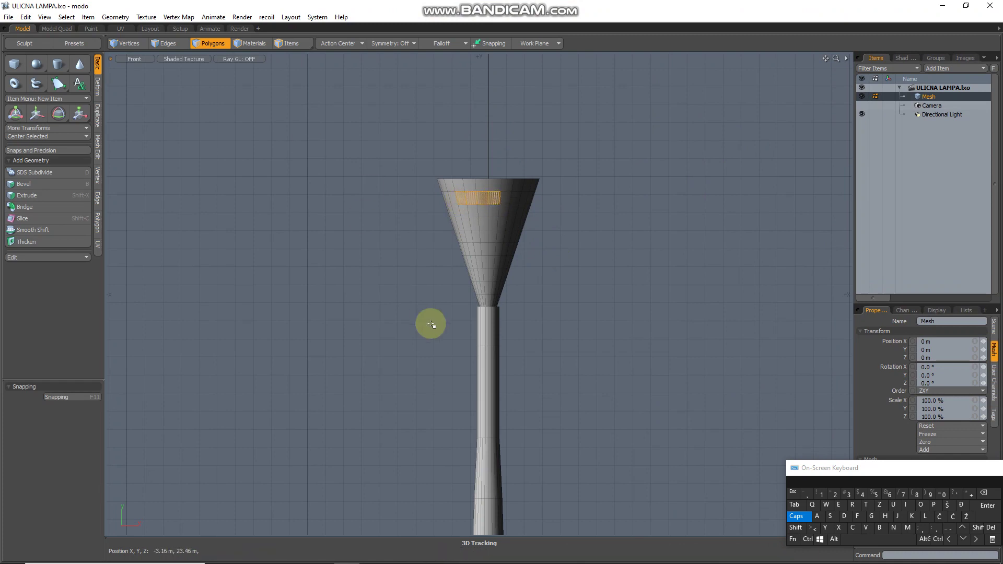
- Assign a material named staklolampa to the lampshade cone's polygons, excluding its top and bottom rows, selecting them in wireframe display
left_click(193, 60)
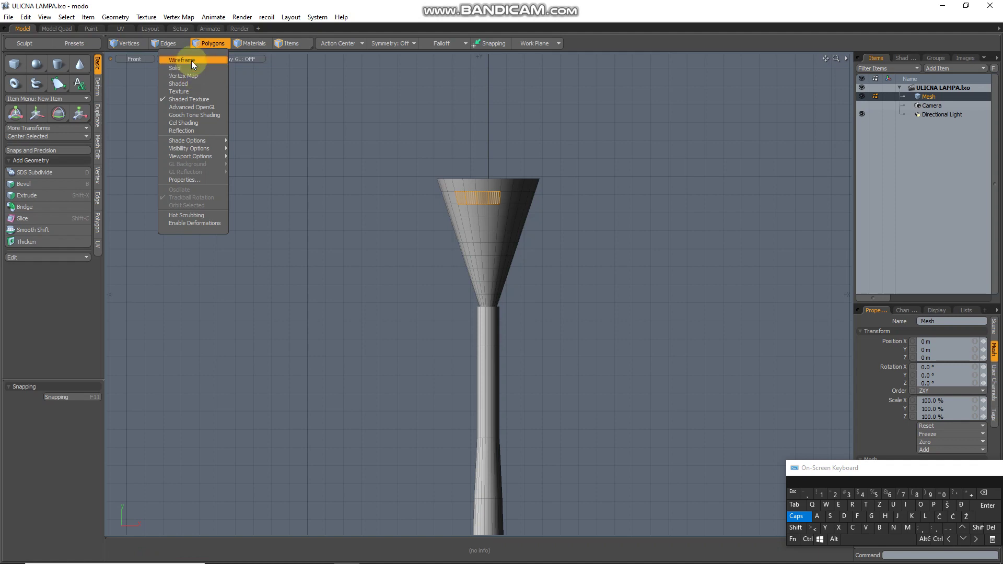
left_click(191, 61)
left_click(421, 246)
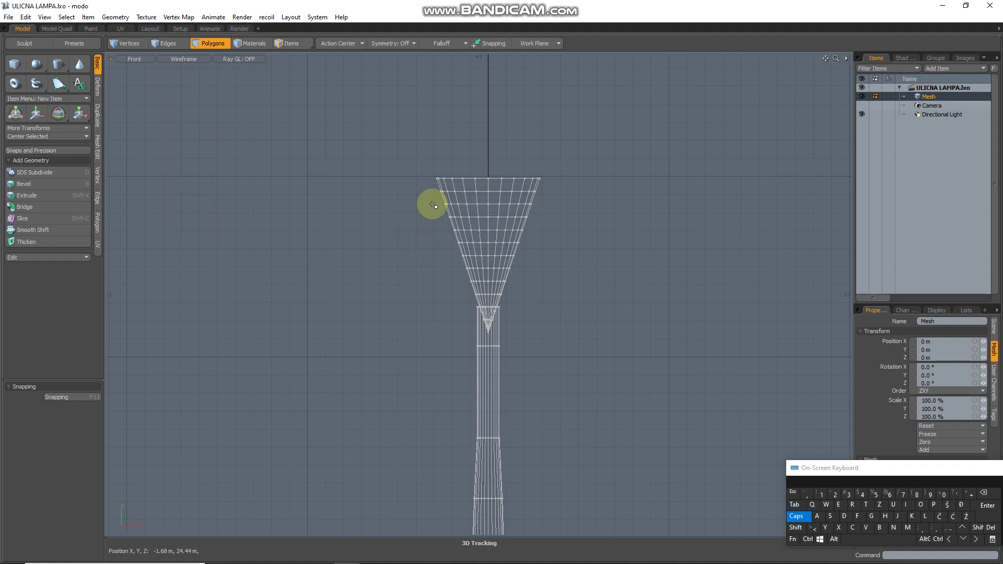
mouse_move(435, 186)
right_mouse_down()
mouse_move(432, 275)
mouse_move(441, 291)
mouse_move(493, 301)
mouse_move(576, 257)
mouse_move(589, 184)
right_mouse_up()
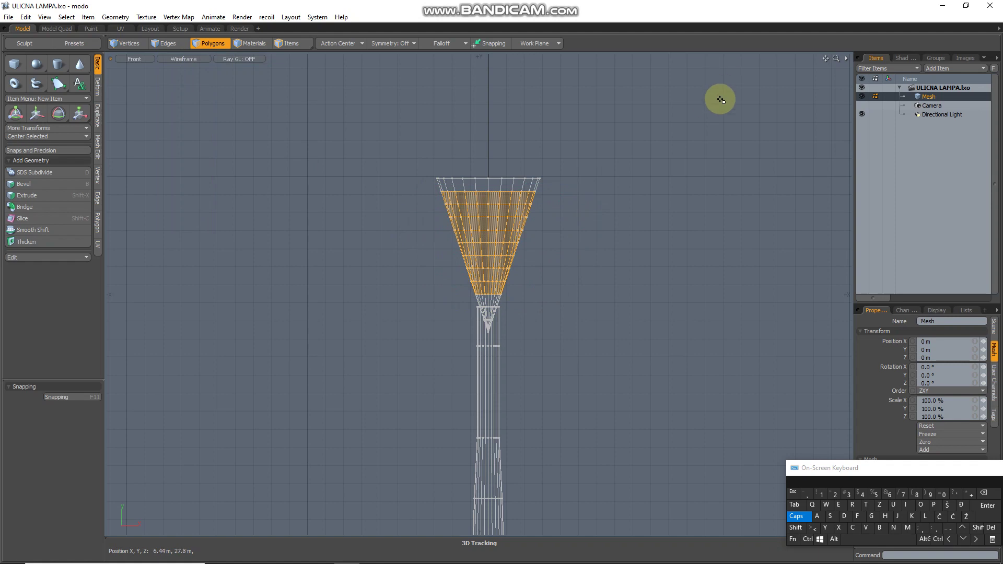
left_click(908, 527)
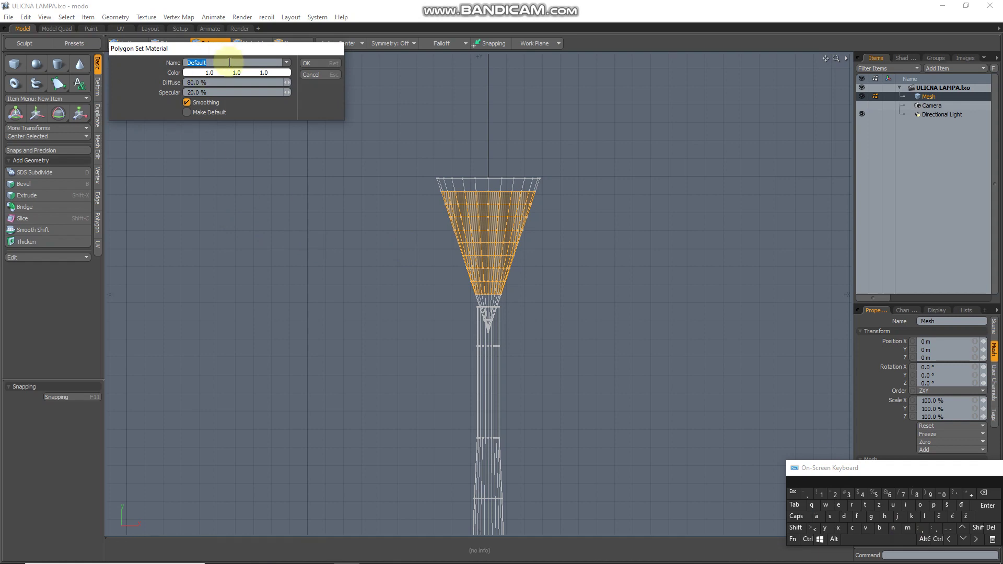
type("staklolampa")
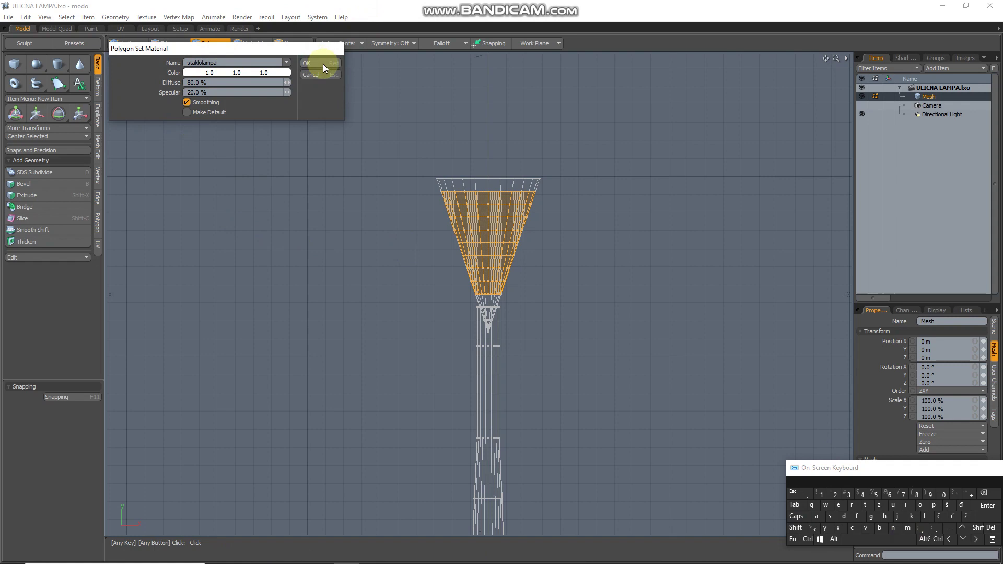
left_click(308, 63)
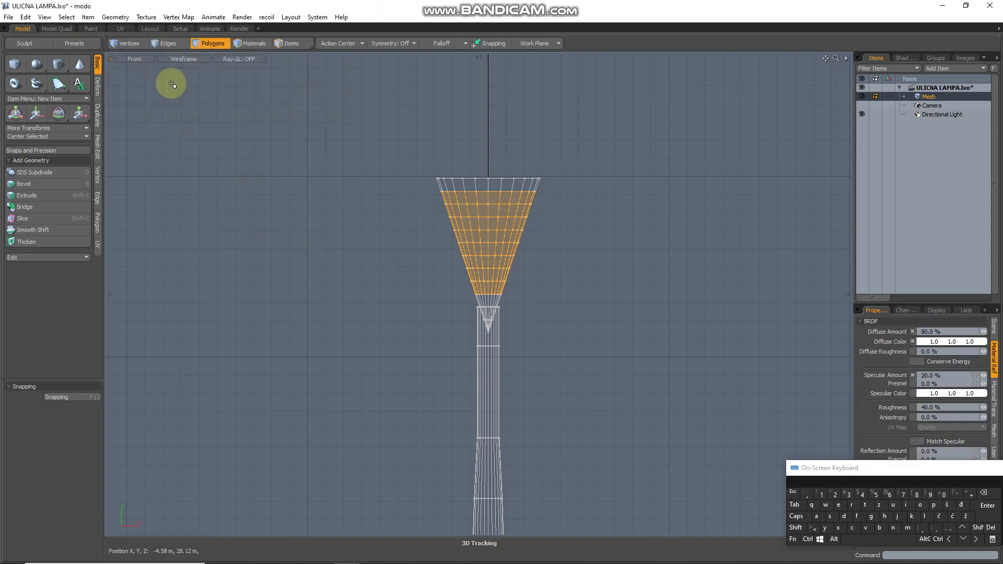
- Switch the viewport shading to Advanced OpenGL and clear the polygon selection
left_click(189, 59)
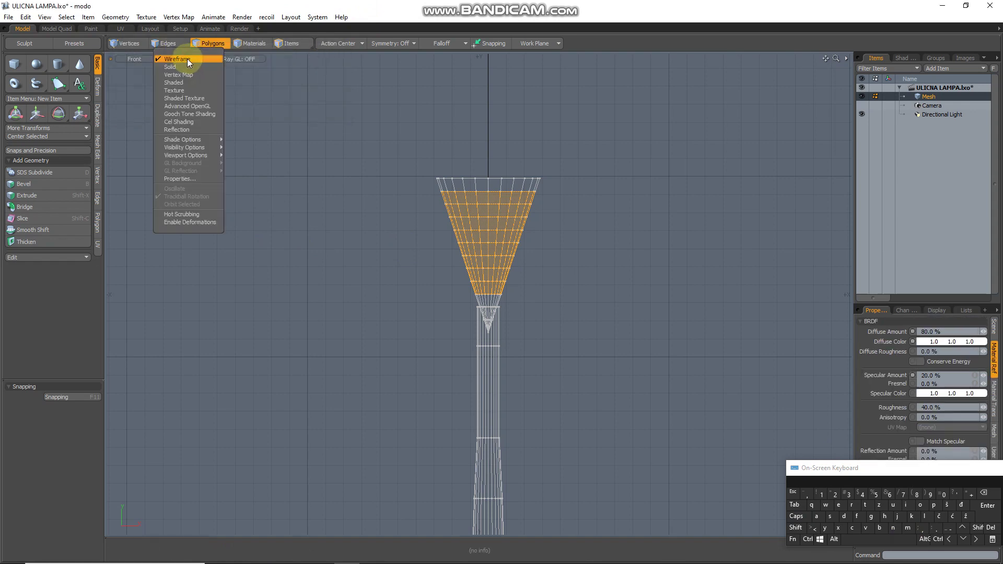
left_click(187, 106)
left_click(577, 97)
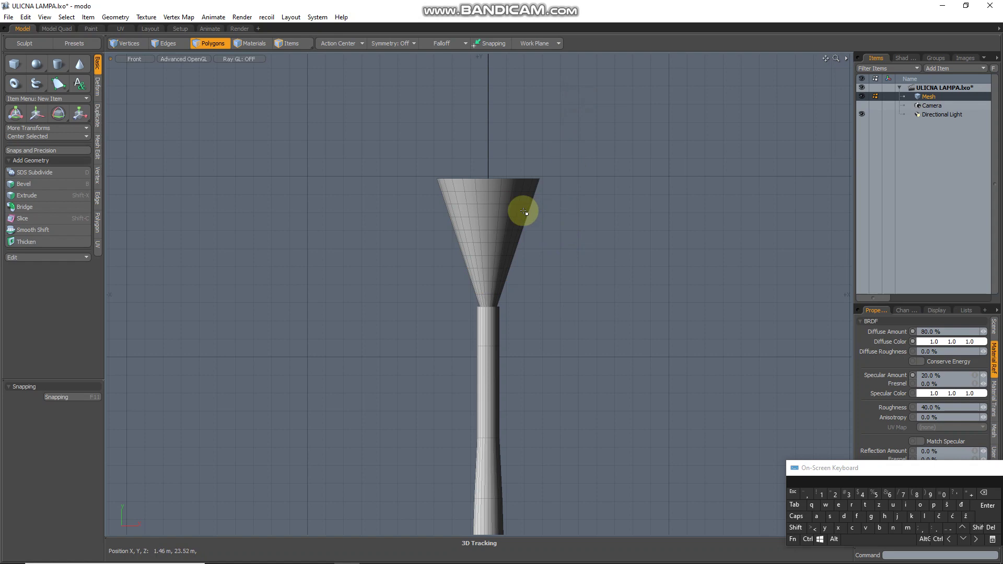
left_click(501, 223)
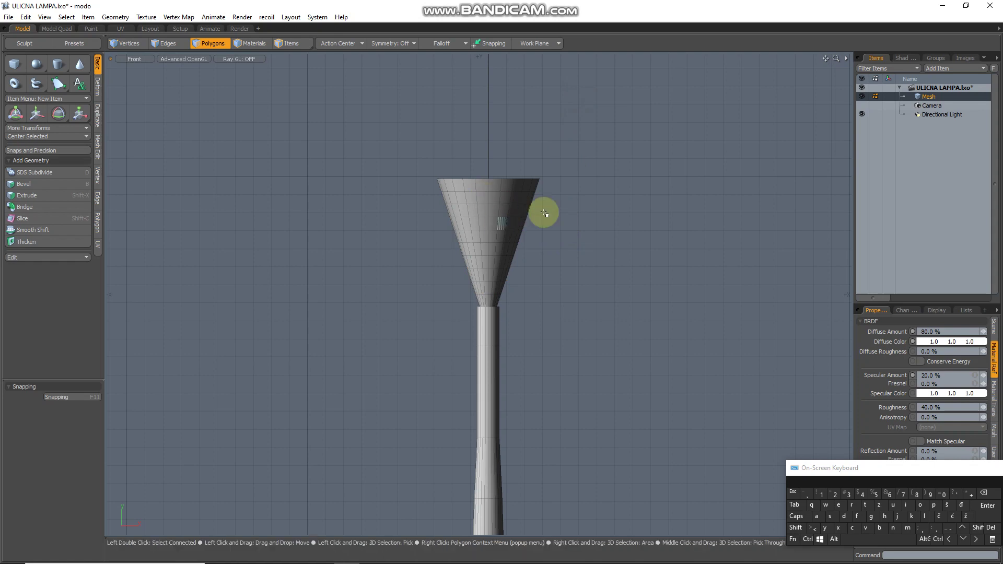
- Select the Material layer inside the staklolampa group of the shader tree and show its properties
left_click(906, 56)
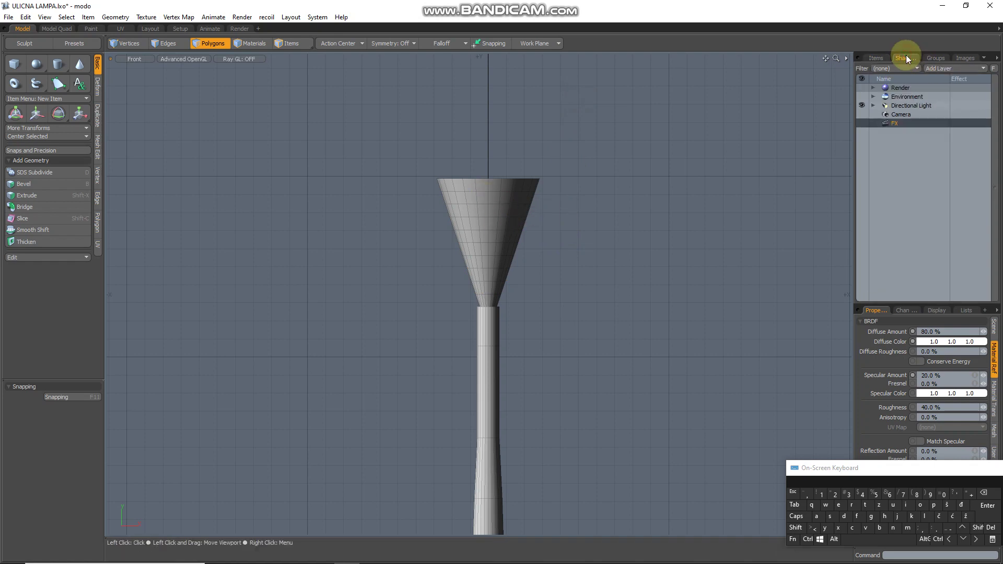
left_click(873, 87)
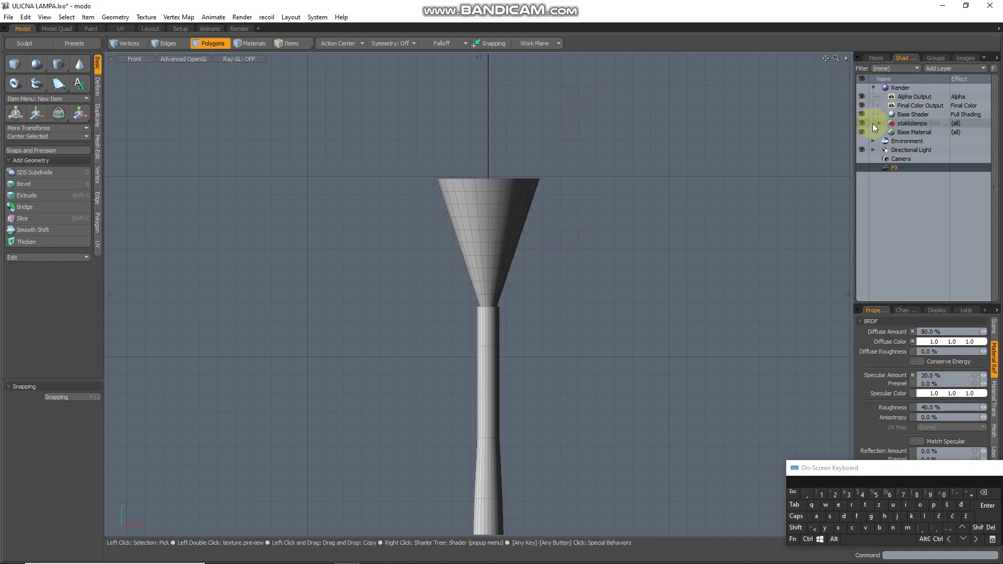
left_click(880, 122)
left_click(915, 132)
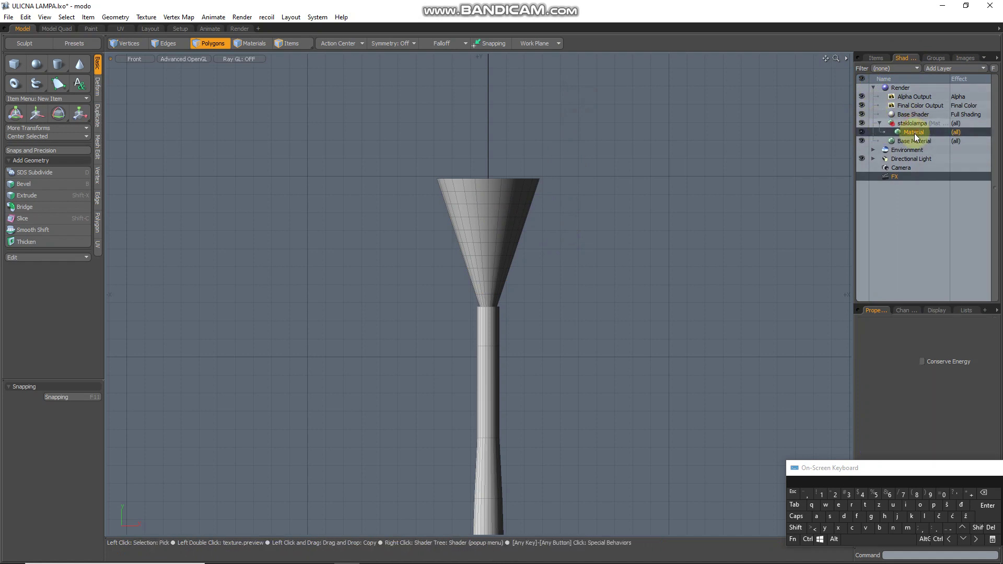
left_click(961, 313)
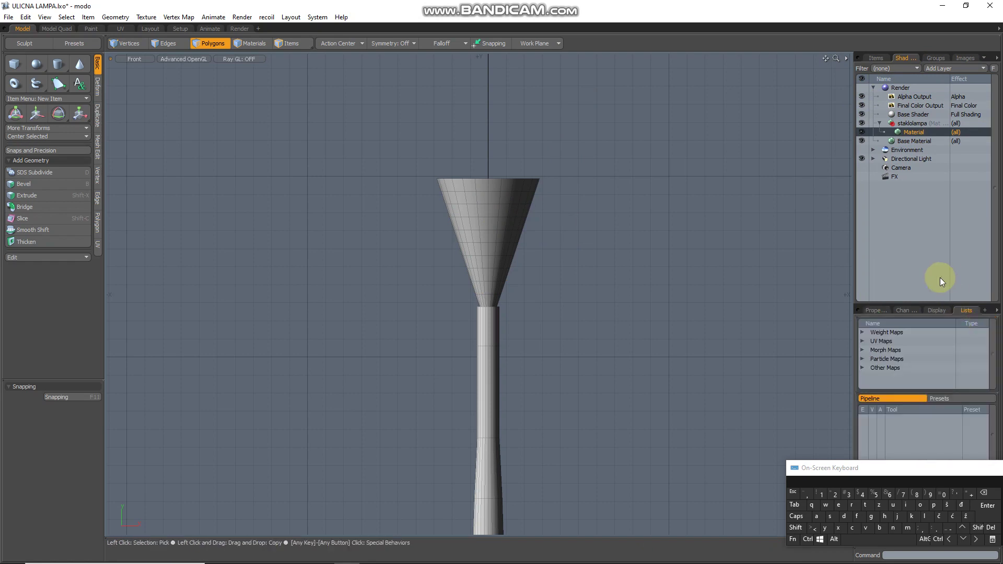
double_click(907, 133)
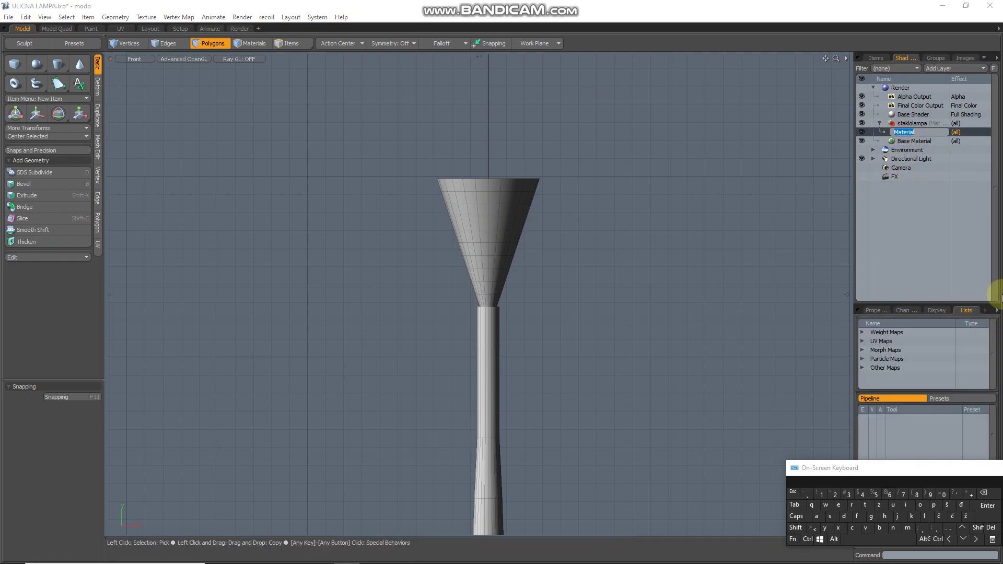
left_click(880, 312)
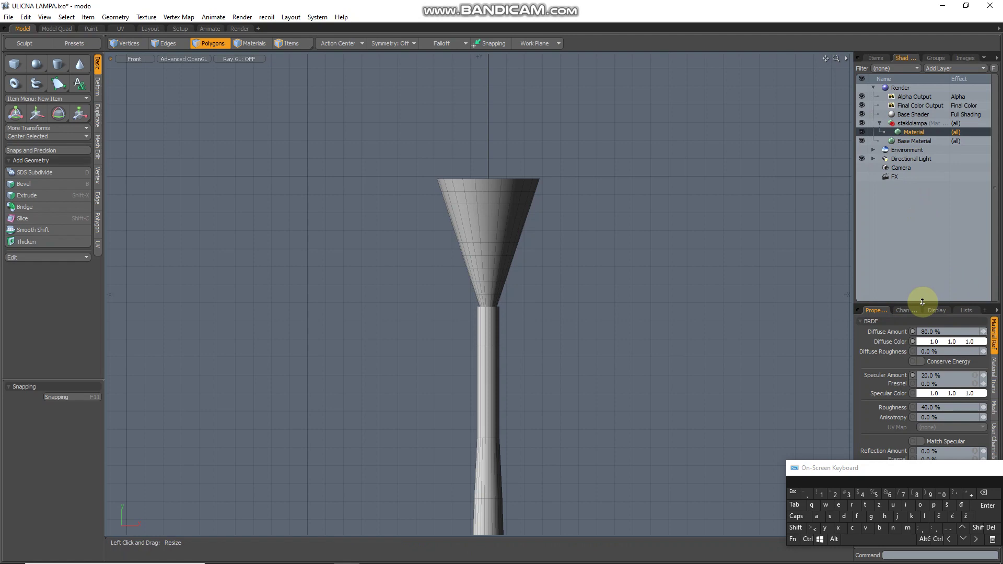
- Enlarge the properties area, clear the on-screen keyboard from it, and set the material's reflection amount to 28%
left_click_drag(922, 302, 918, 242)
left_click_drag(962, 468, 201, 454)
left_click(969, 279)
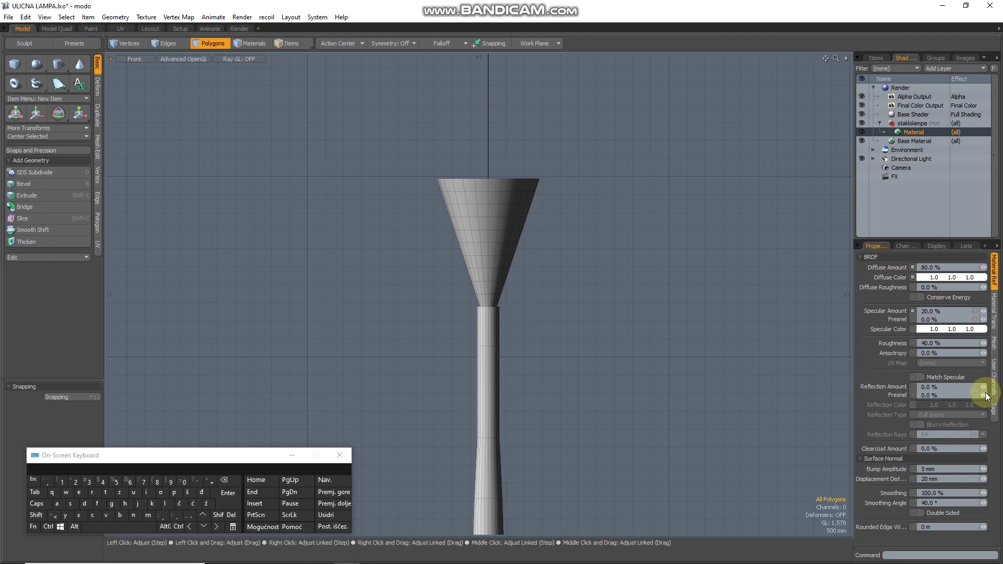
left_click_drag(983, 387, 985, 387)
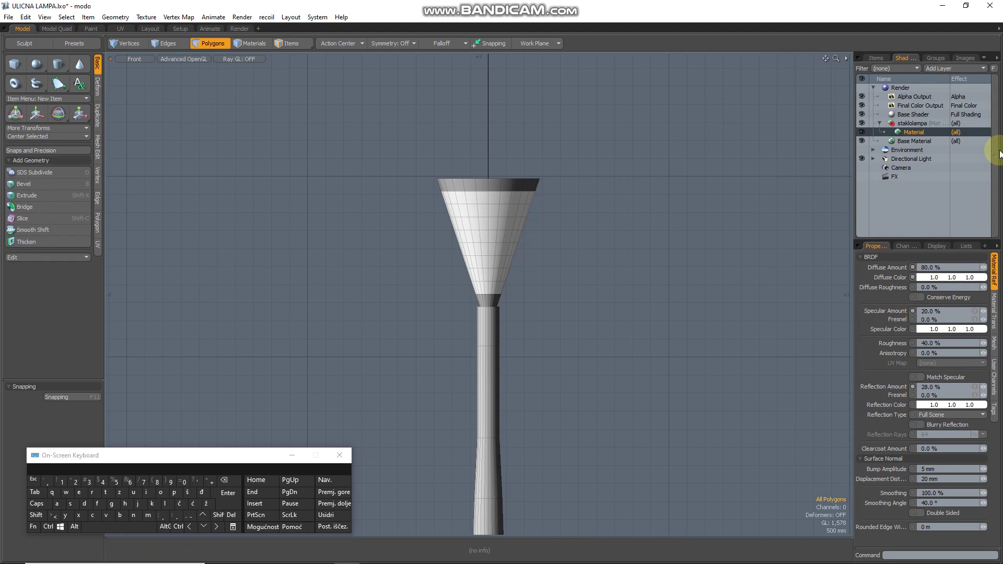
- Set the staklolampa material's transparent amount to 90%, diffuse amount to 40% and roughness to 10%
left_click(993, 313)
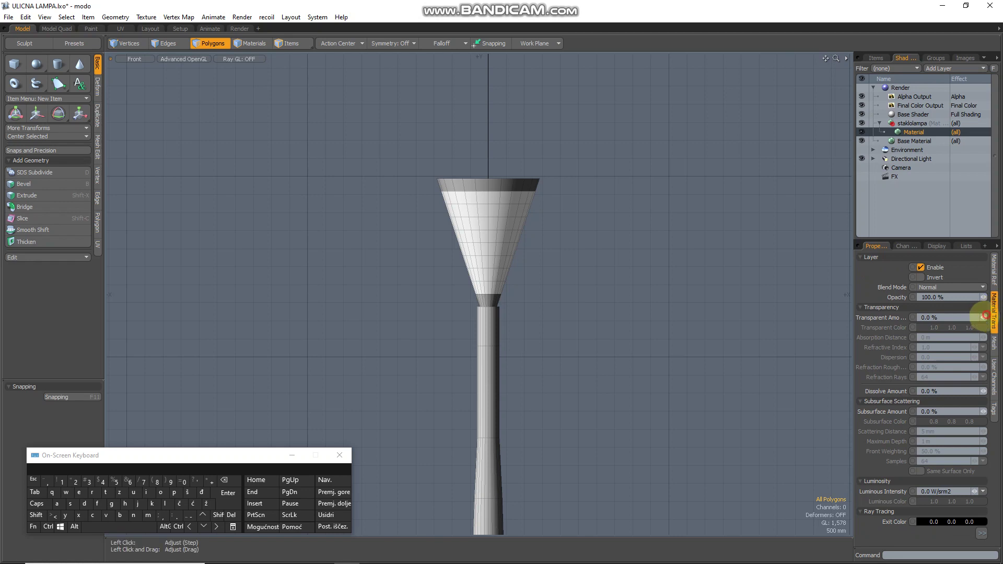
left_click_drag(985, 316, 984, 318)
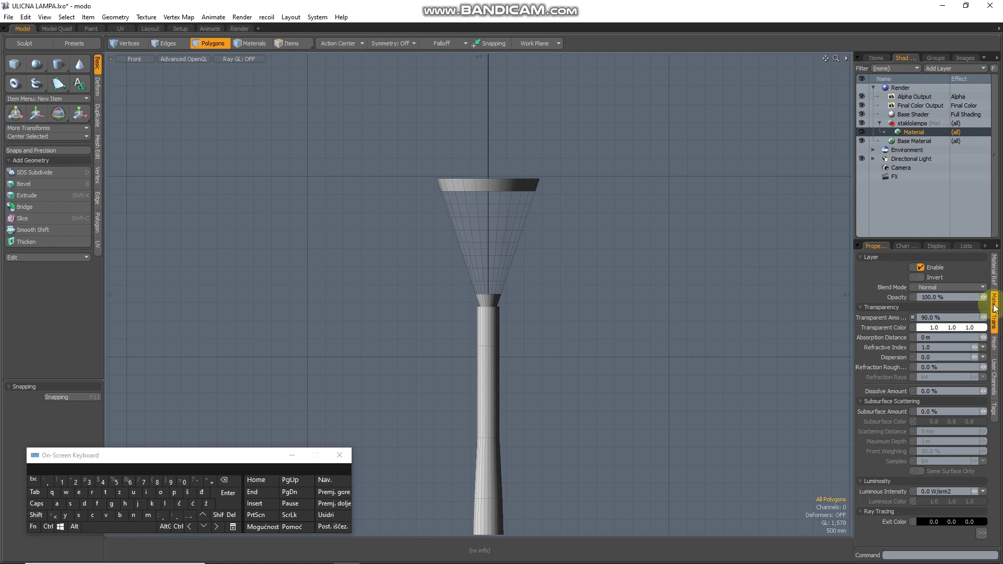
left_click(993, 269)
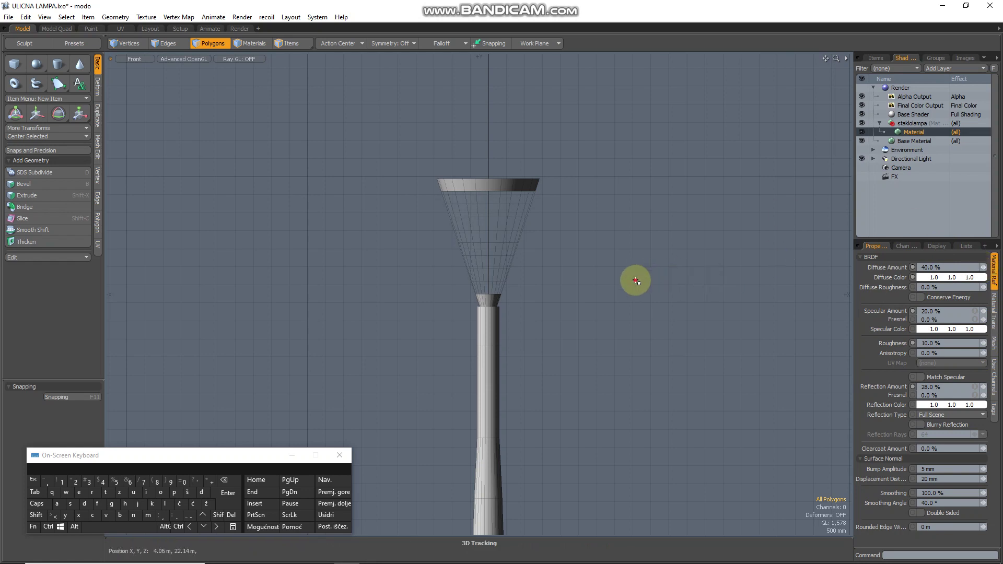
- Examine the street lamp and its transparent shade in perspective and top views
key("ctrl+space")
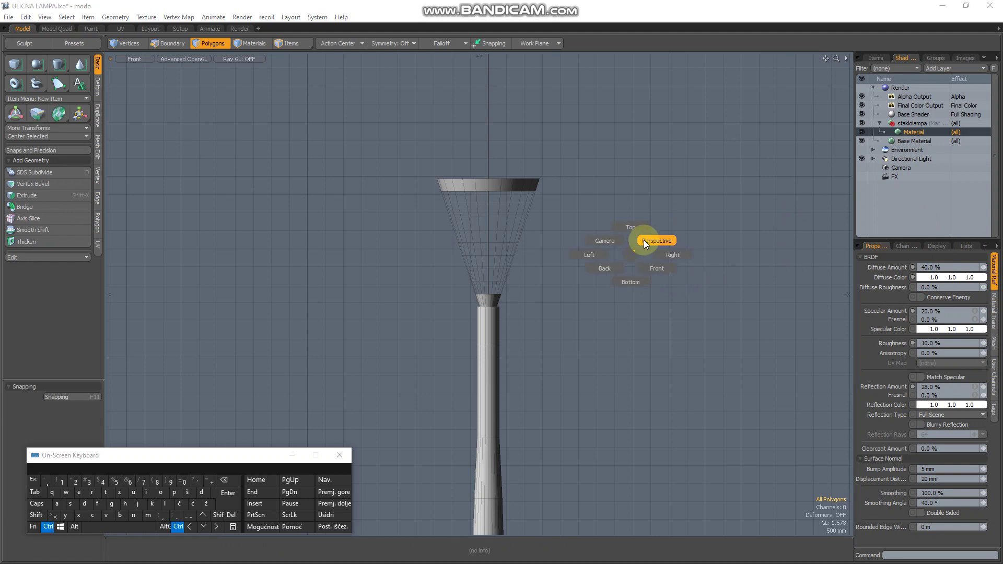
left_click(643, 239)
left_click_drag(494, 309, 302, 131, "alt")
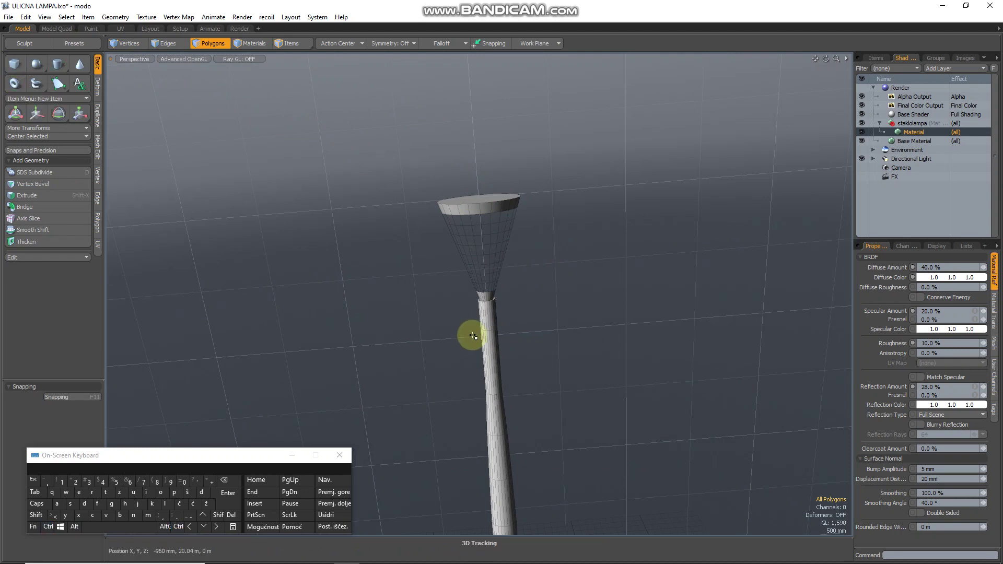
left_click(139, 59)
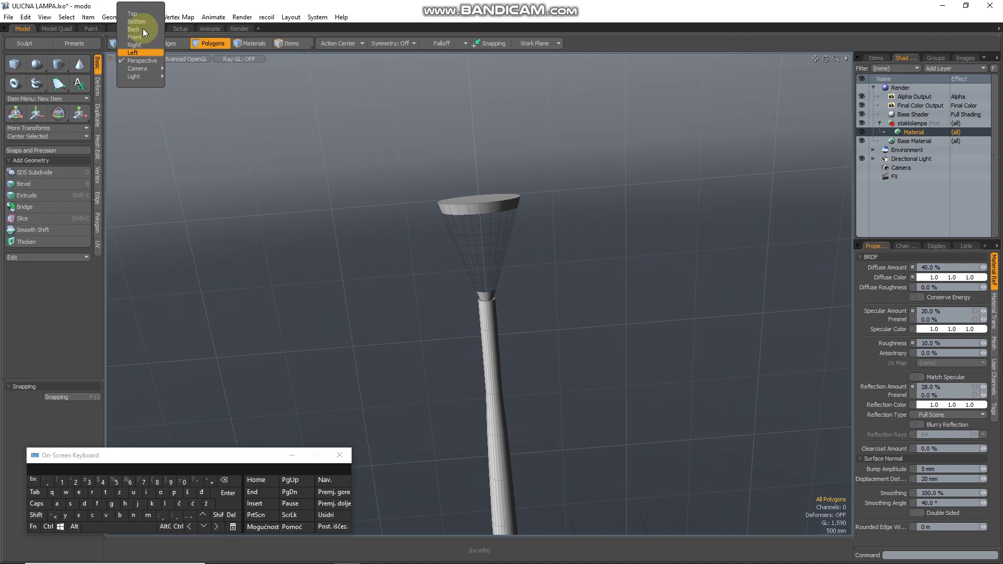
left_click(143, 15)
scroll(513, 329, "down", 5)
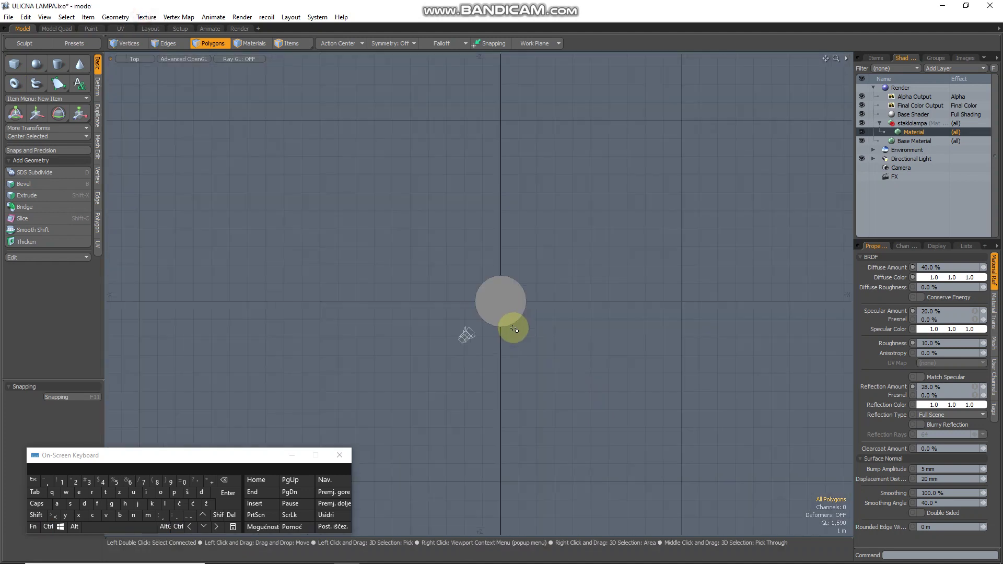
key("ctrl+space")
left_click(597, 289)
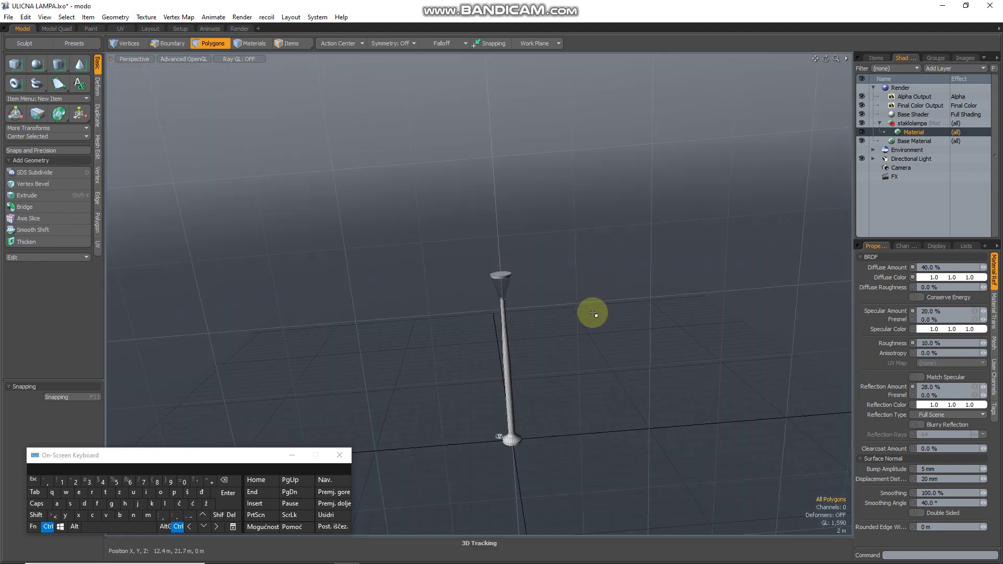
- In wireframe display, move the cube inside the lamp's base about 2.13 m along X, clear of the pole
left_click(197, 59)
left_click(230, 127)
scroll(515, 440, "up", 5)
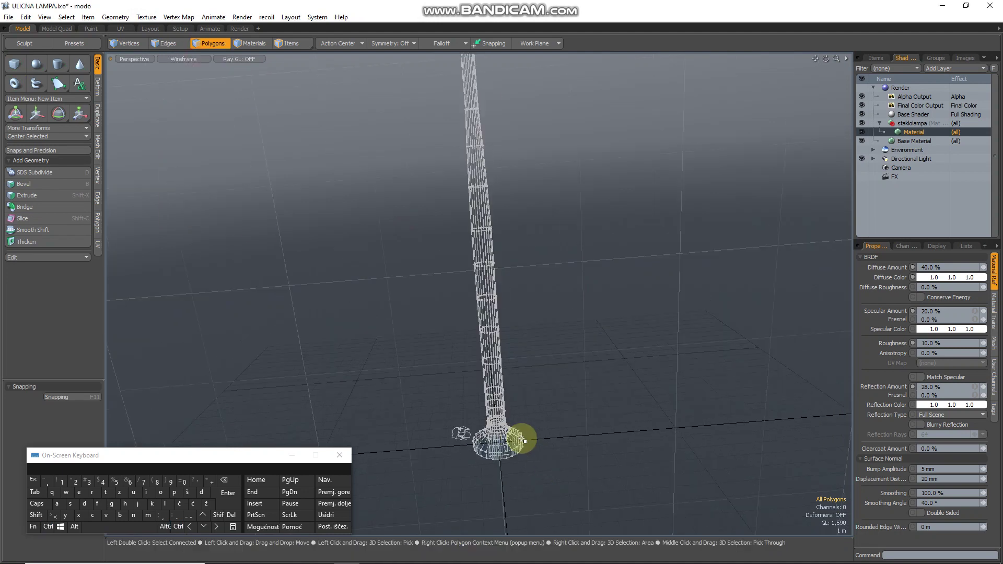
scroll(510, 444, "up", 2)
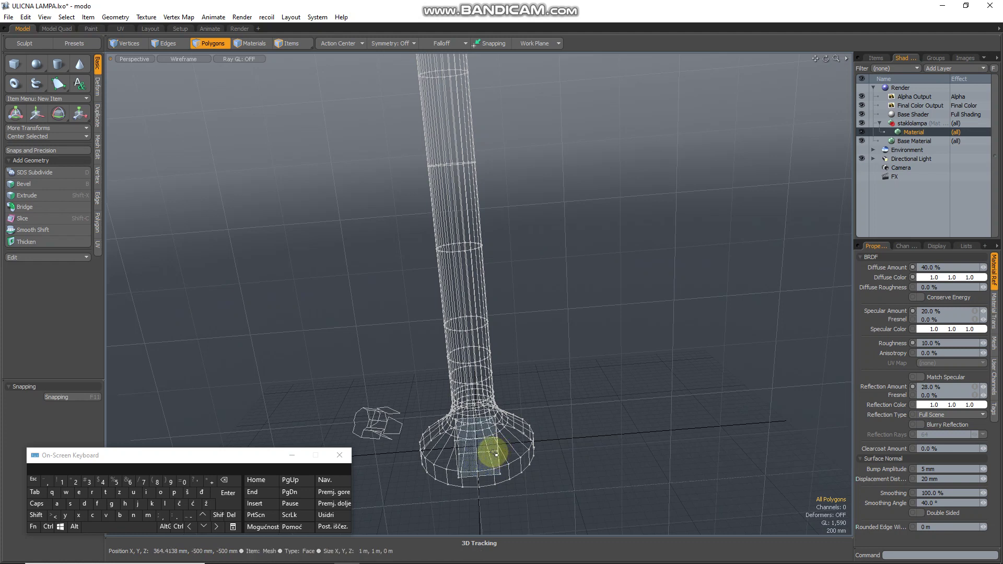
key("w")
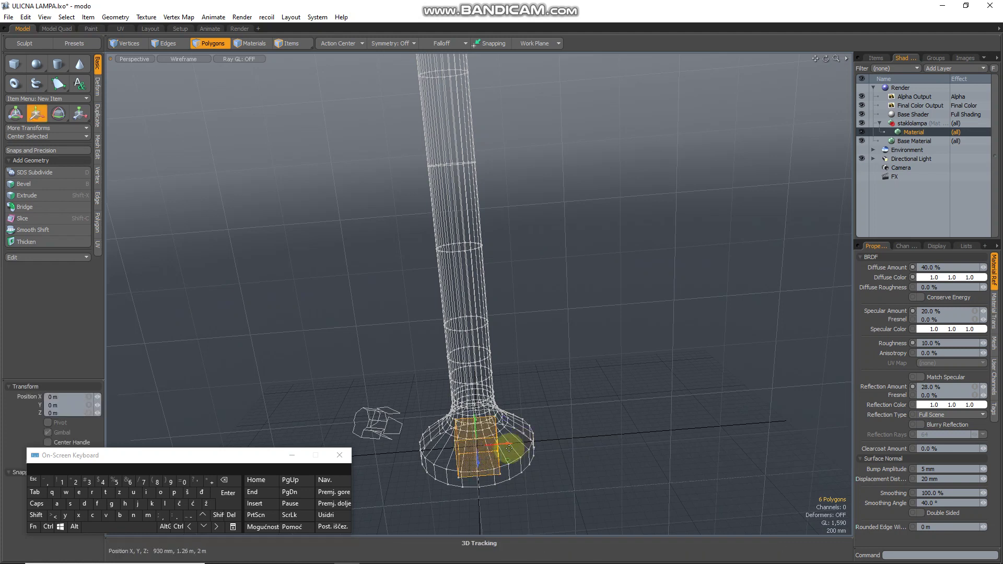
left_click_drag(511, 445, 608, 437)
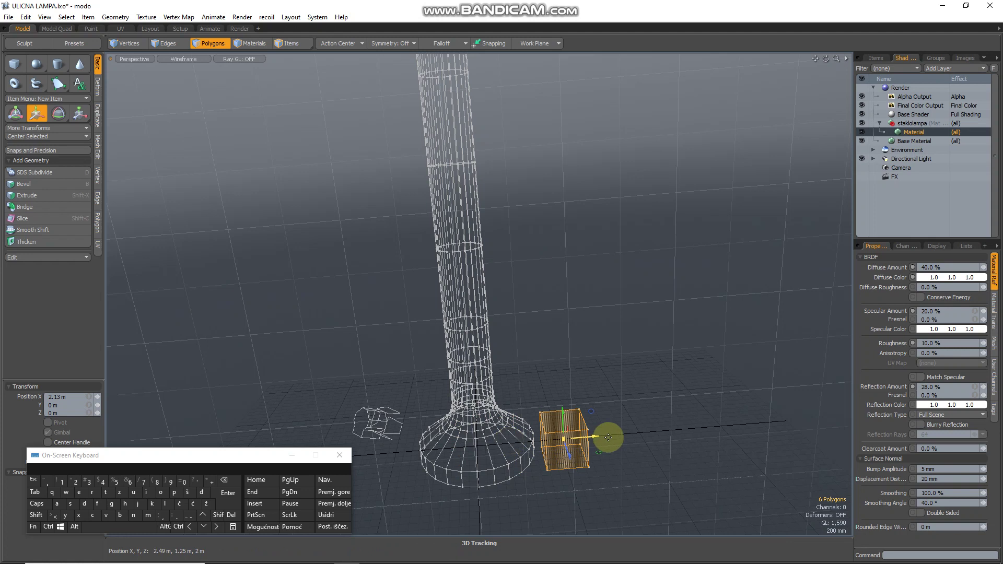
- Raise the cube about 22.2 m along Y in the front view so it sits beside the lampshade
key("KP_2")
scroll(555, 303, "down", 5)
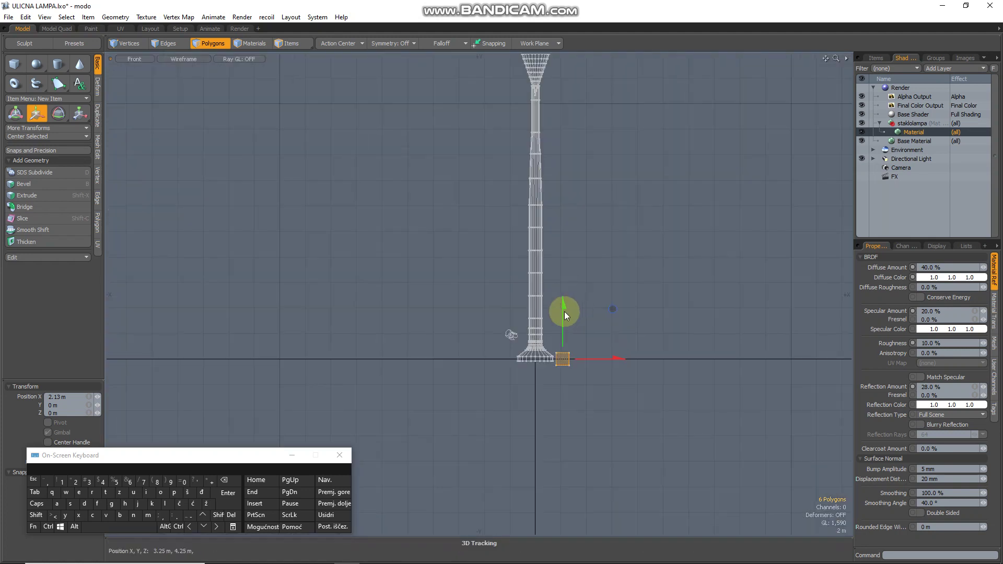
left_click_drag(566, 307, 565, 24)
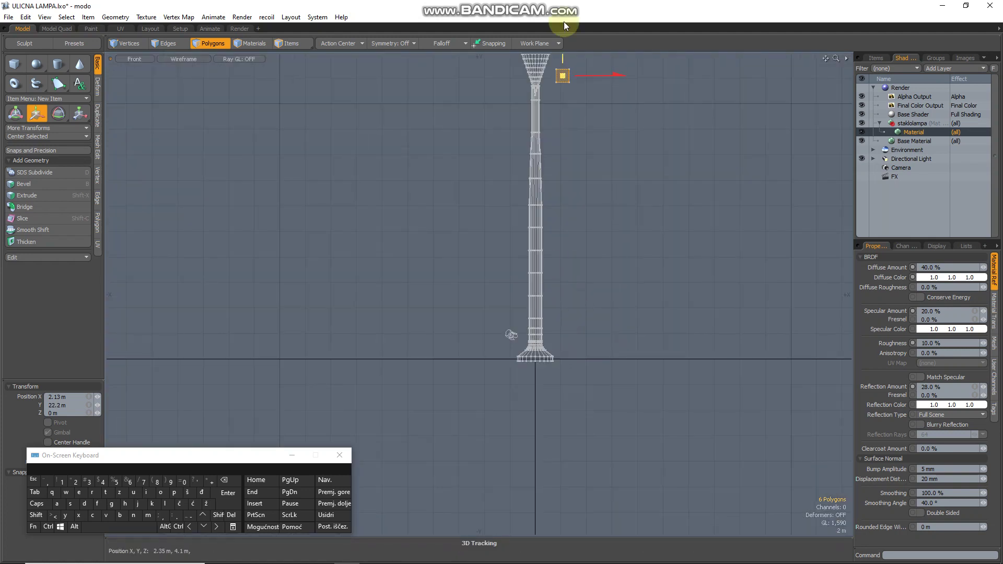
key("space")
- Show the lampshade and the neighbouring cube close up in perspective with Advanced OpenGL shading
key("ctrl+space")
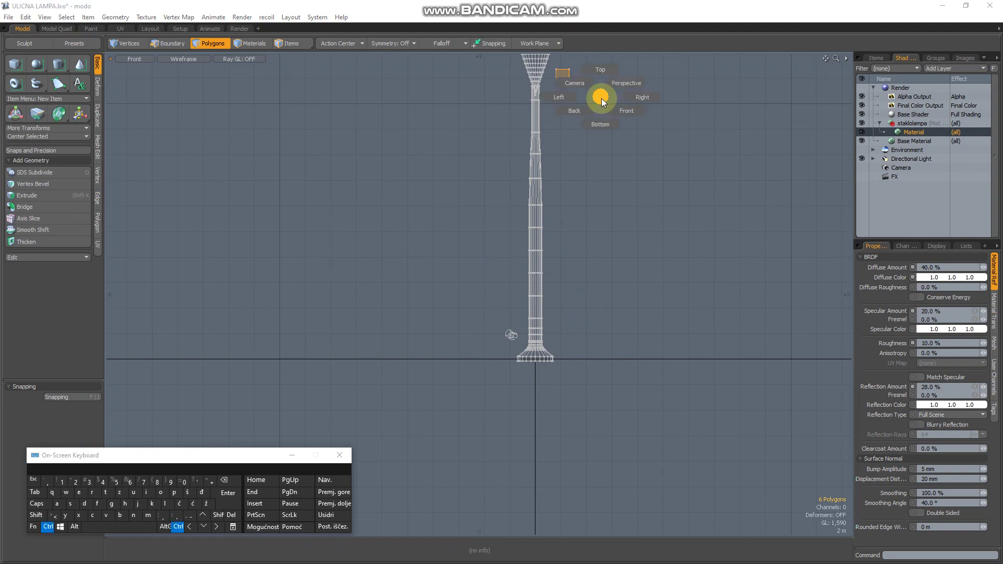
left_click(620, 83)
left_click_drag(557, 125, 610, 222, "alt")
left_click_drag(625, 291, 544, 119, "alt")
left_click_drag(589, 200, 673, 348, "alt+shift")
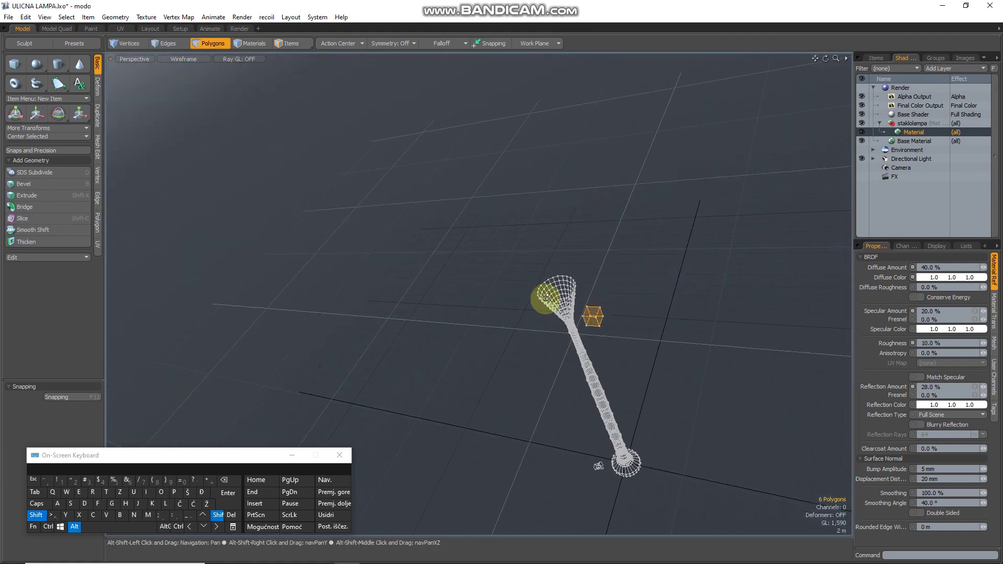
left_click_drag(547, 298, 627, 434, "alt")
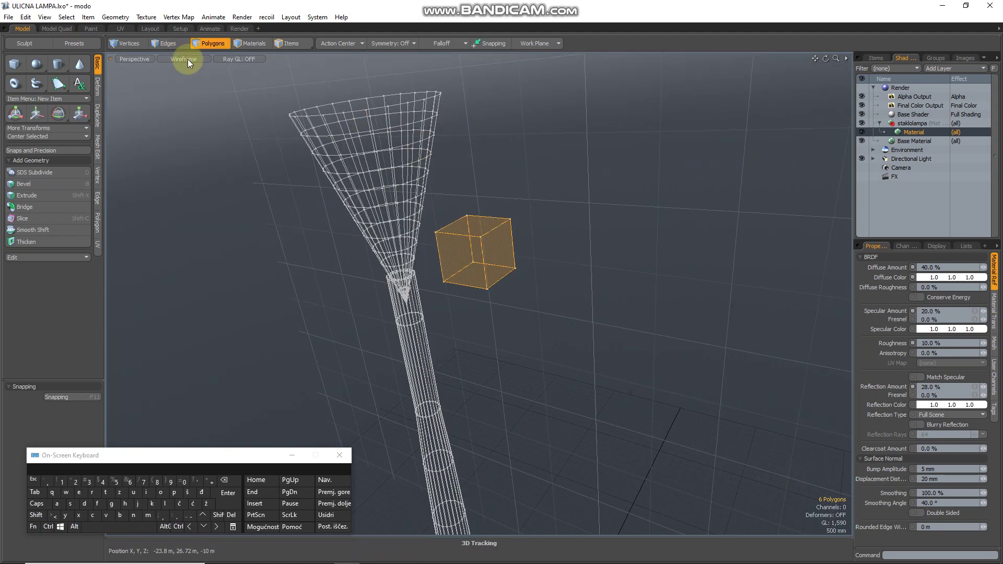
left_click(186, 59)
left_click(187, 106)
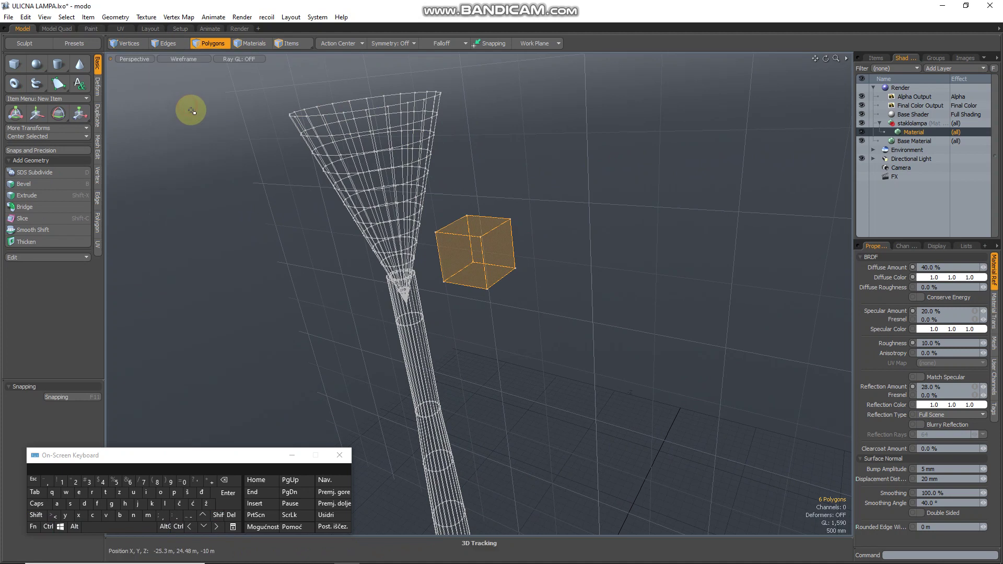
- Set the lampshade glass material's reflection amount to 138% and its transparent amount to 95%
left_click_drag(486, 250, 569, 298, "alt")
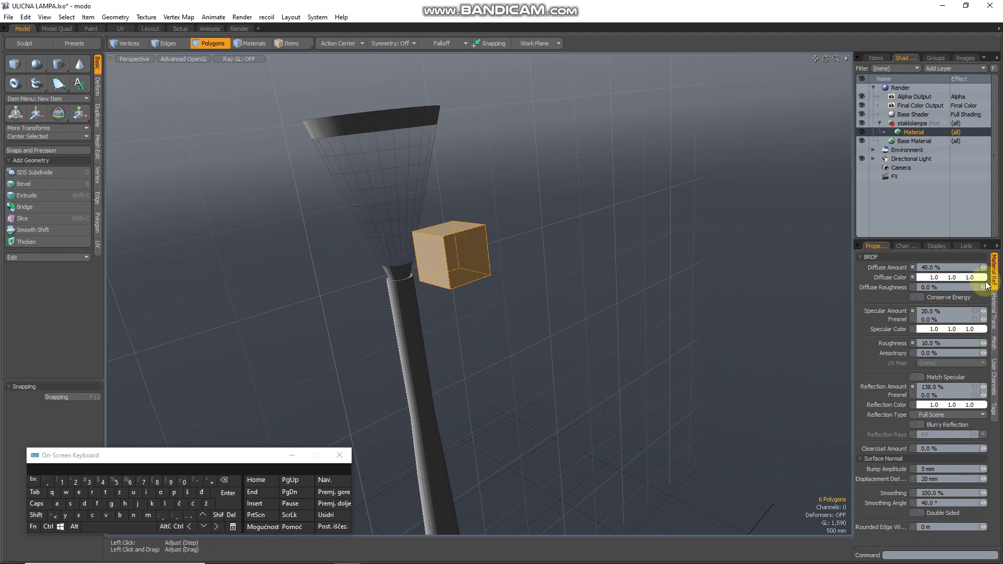
left_click(993, 312)
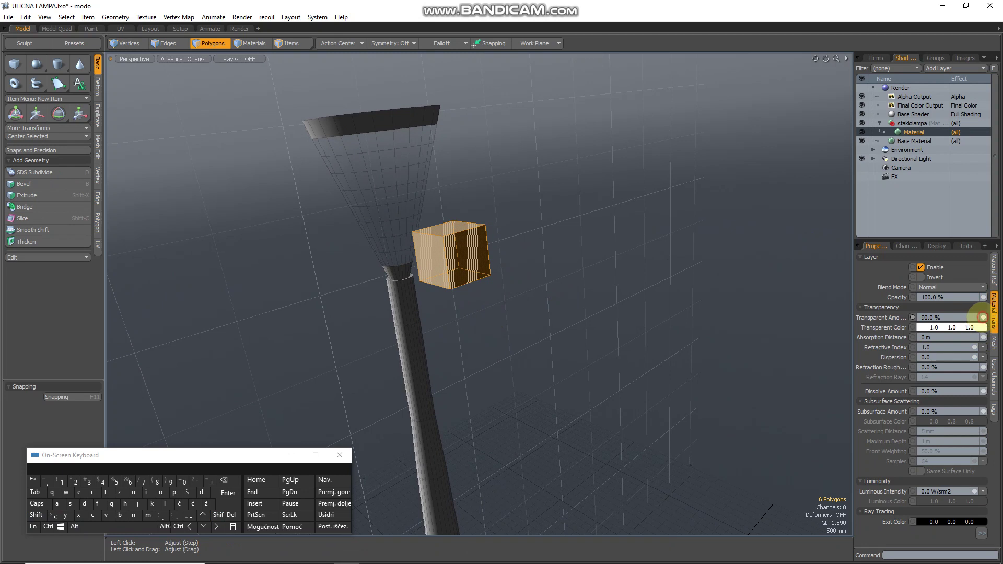
left_click_drag(982, 317, 984, 317)
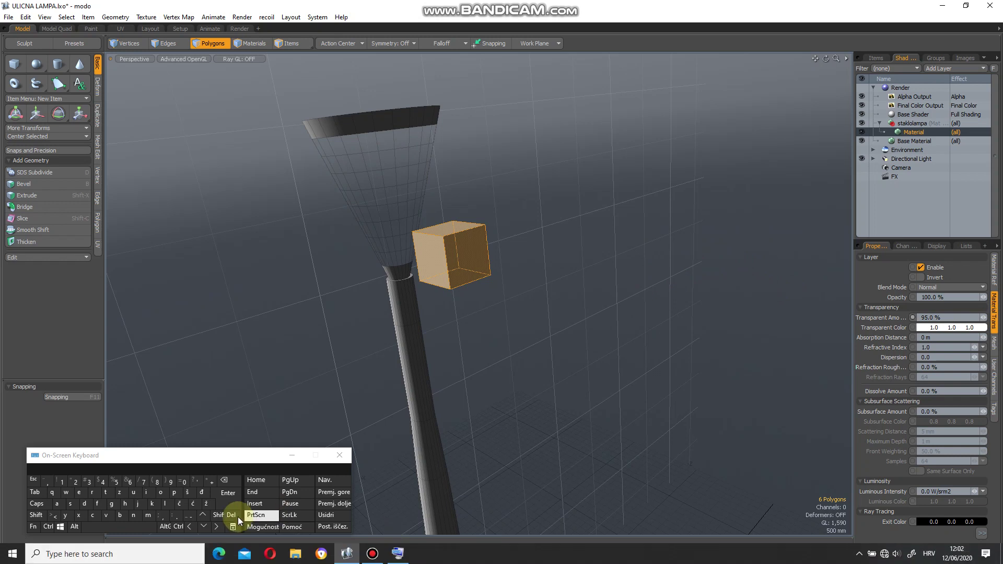
key("alt+Tab")
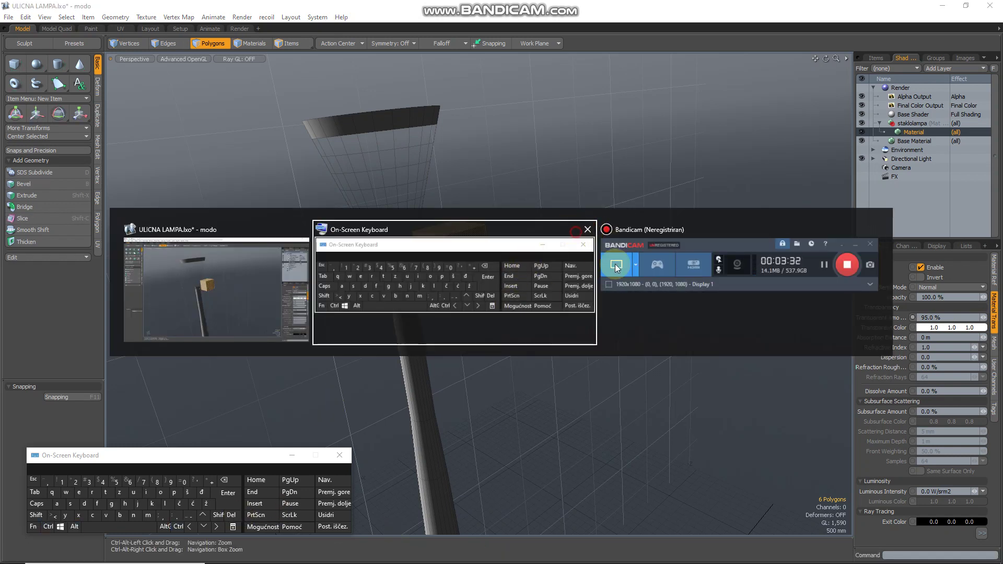
left_click(612, 3)
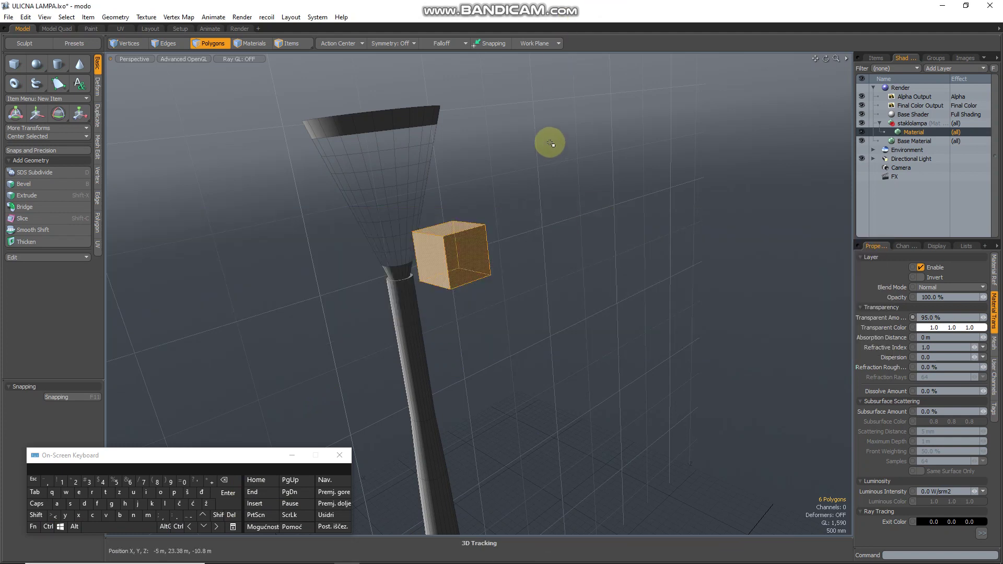
- Open the render preview, frame the lampshade and the cube in it, and shrink its window to uncover the cube in the viewport
key("F9")
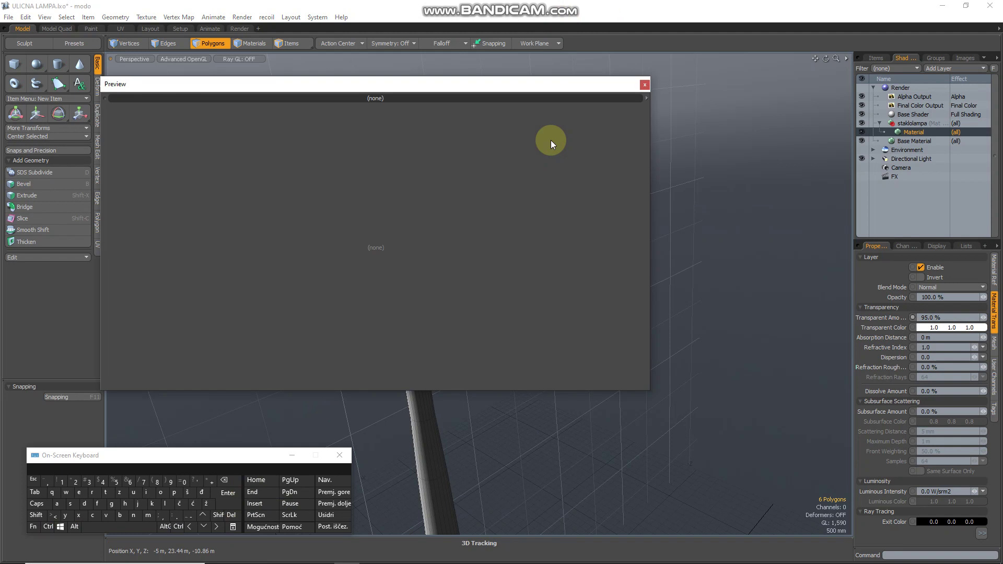
scroll(464, 163, "down", 4)
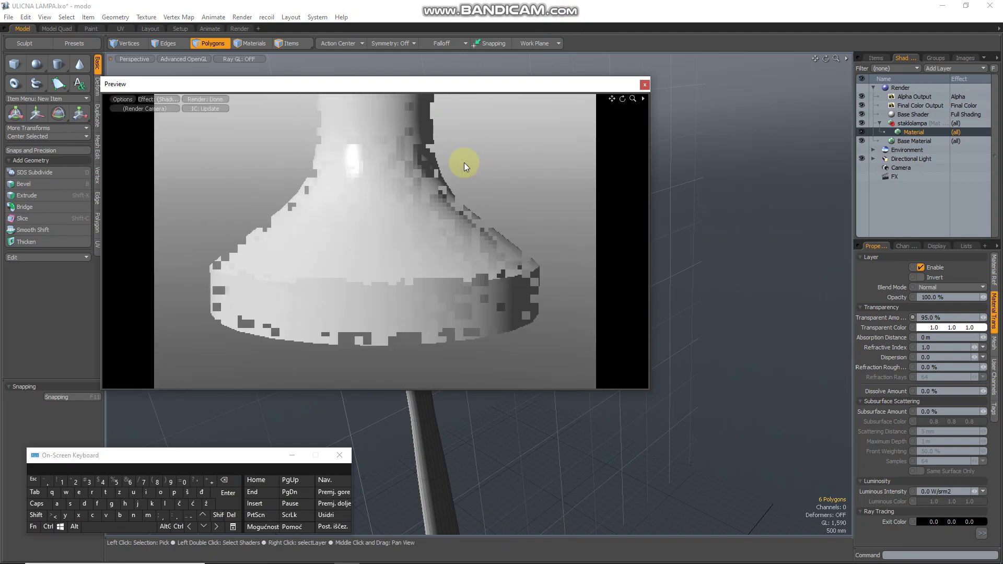
left_click_drag(426, 215, 392, 208, "ctrl+alt")
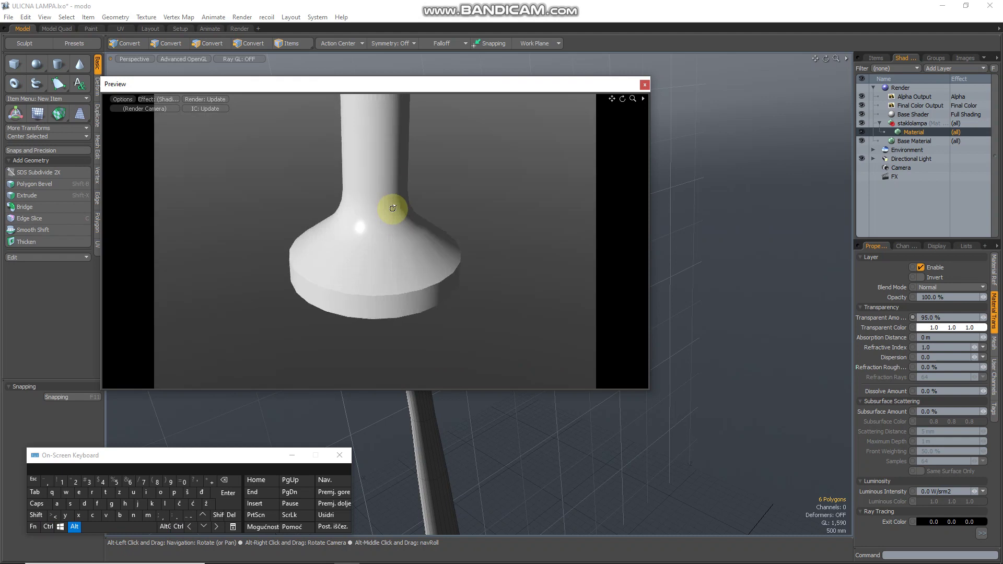
left_click_drag(601, 175, 188, 261, "ctrl+alt")
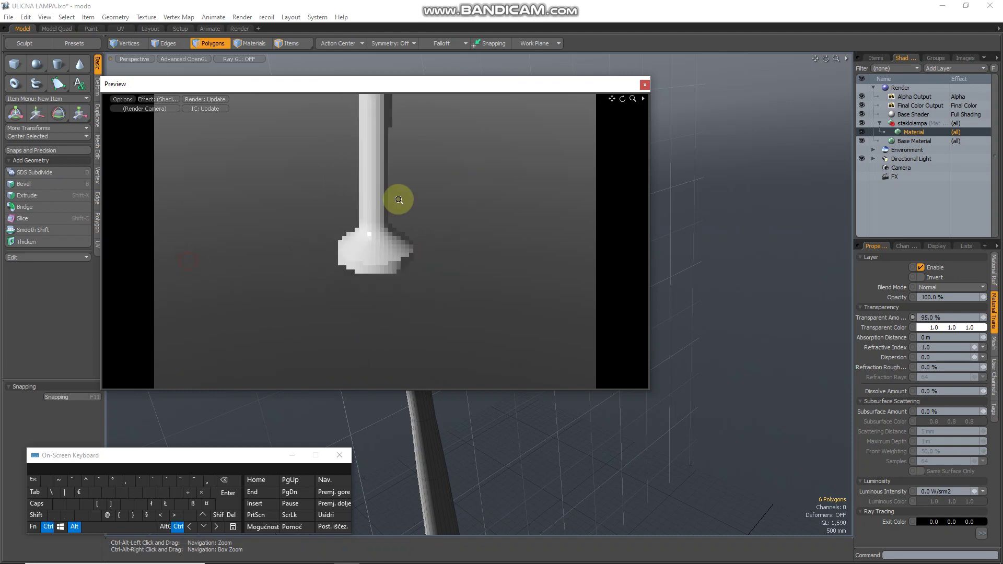
left_click_drag(399, 199, 289, 243, "ctrl+alt")
left_click_drag(351, 290, 325, 266, "alt")
left_click_drag(307, 223, 437, 287, "alt+shift")
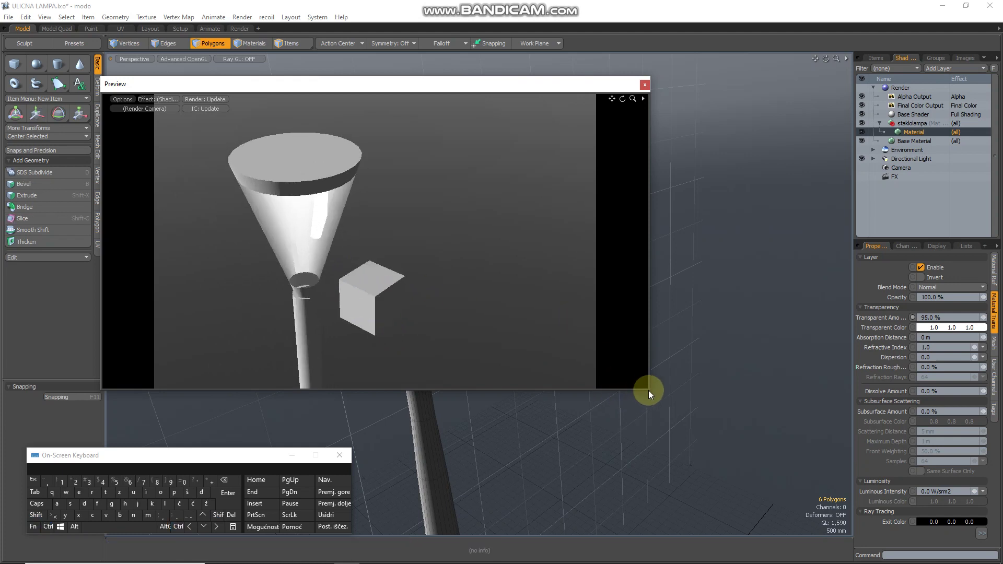
left_click_drag(648, 390, 374, 312)
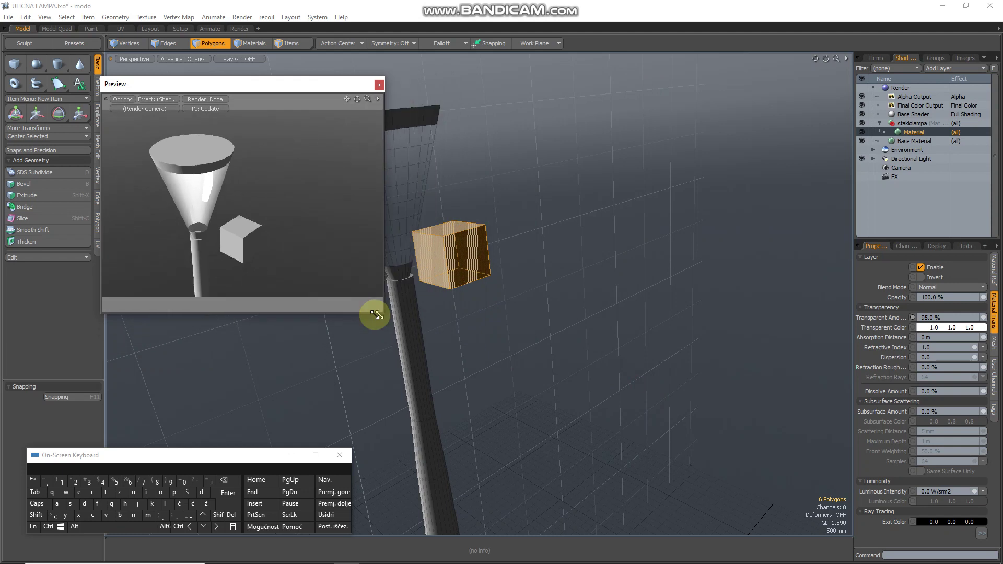
- Move the cube about -2.12 m along X so it is centred on the lamp in the top view
left_click(451, 272)
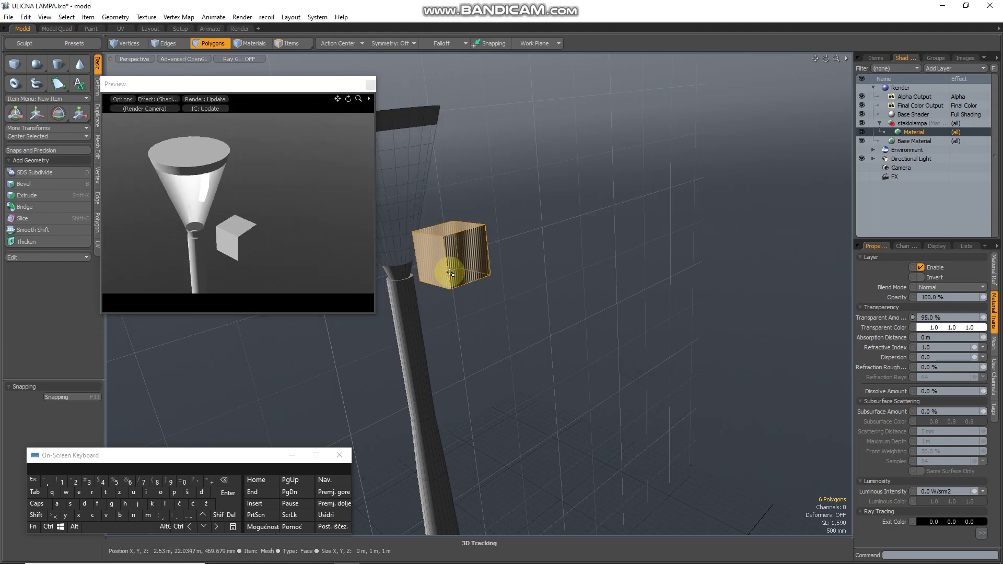
key("w")
left_click_drag(515, 263, 457, 254)
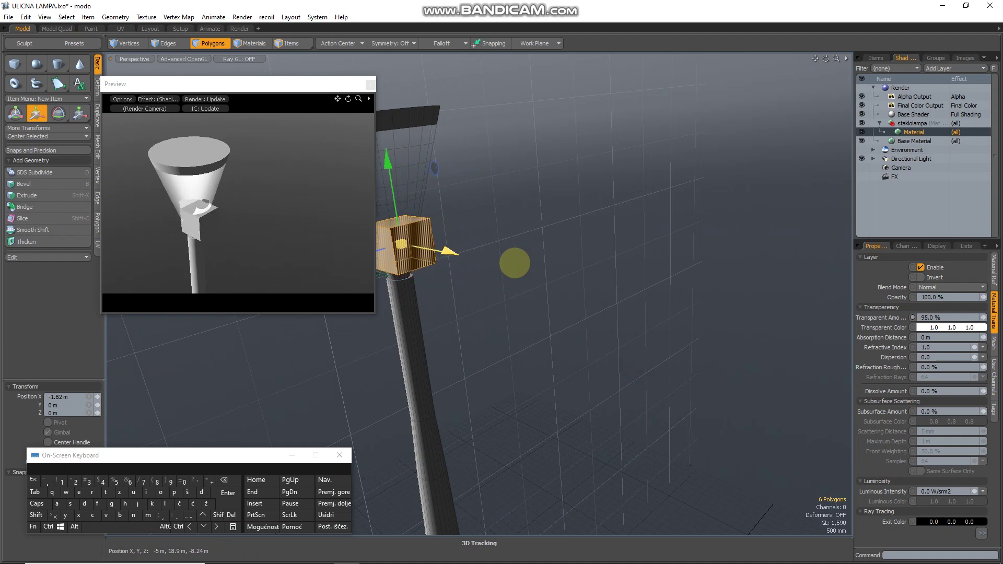
key("KP_1")
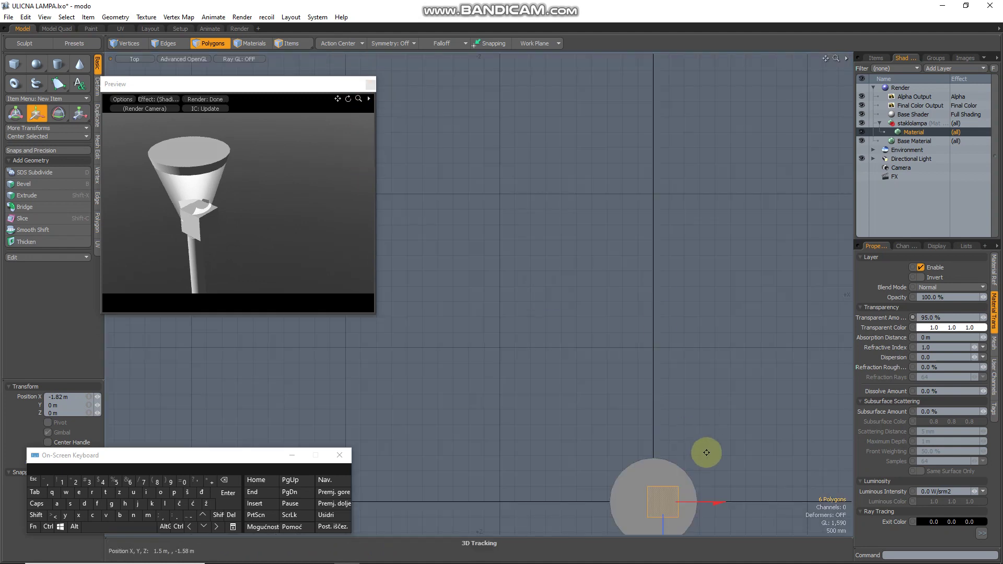
left_click_drag(703, 450, 673, 370, "alt+shift")
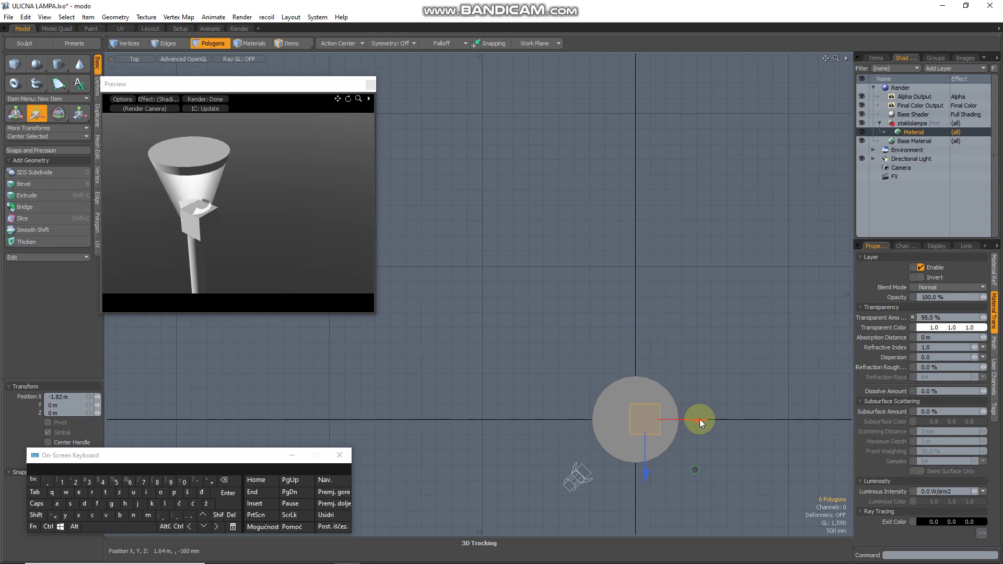
left_click_drag(701, 420, 693, 422)
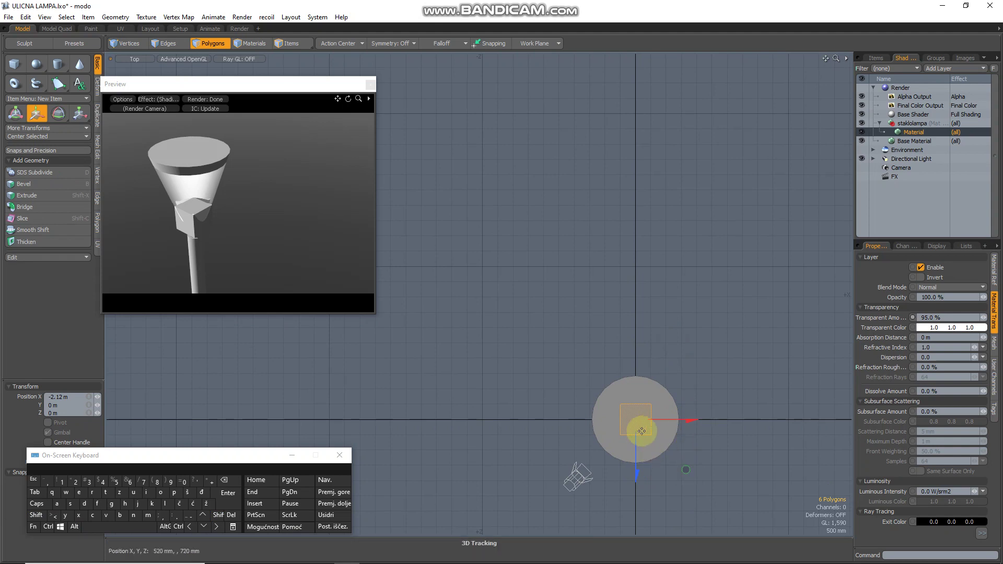
- Scale the cube uniformly to about 46% and check it inside the lampshade in the render preview
key("r")
left_click_drag(643, 423, 634, 421)
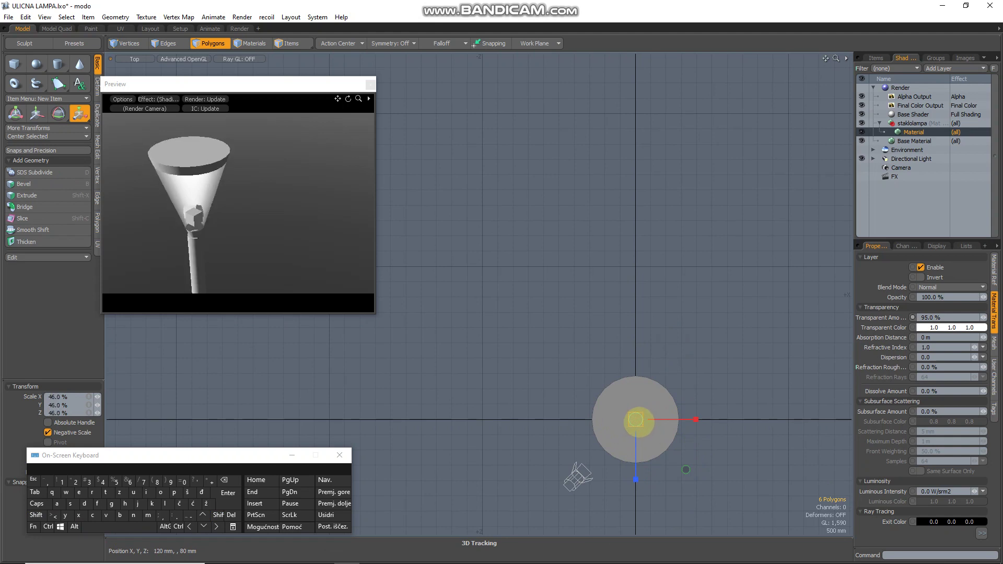
left_click_drag(197, 245, 277, 217, "alt")
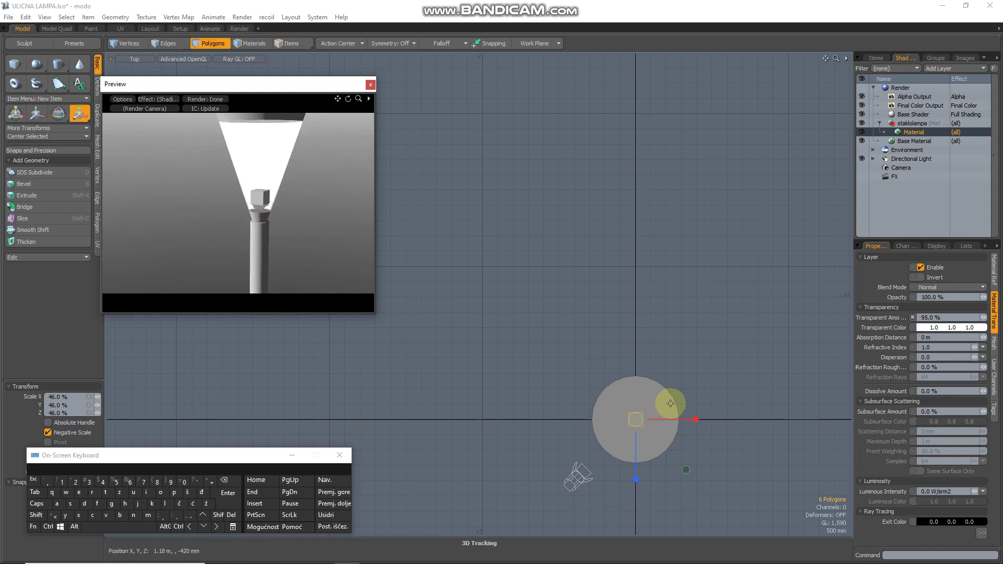
- Lower the cube about 490 mm along Y in the front view, into the collar at the top of the pole
key("KP_2")
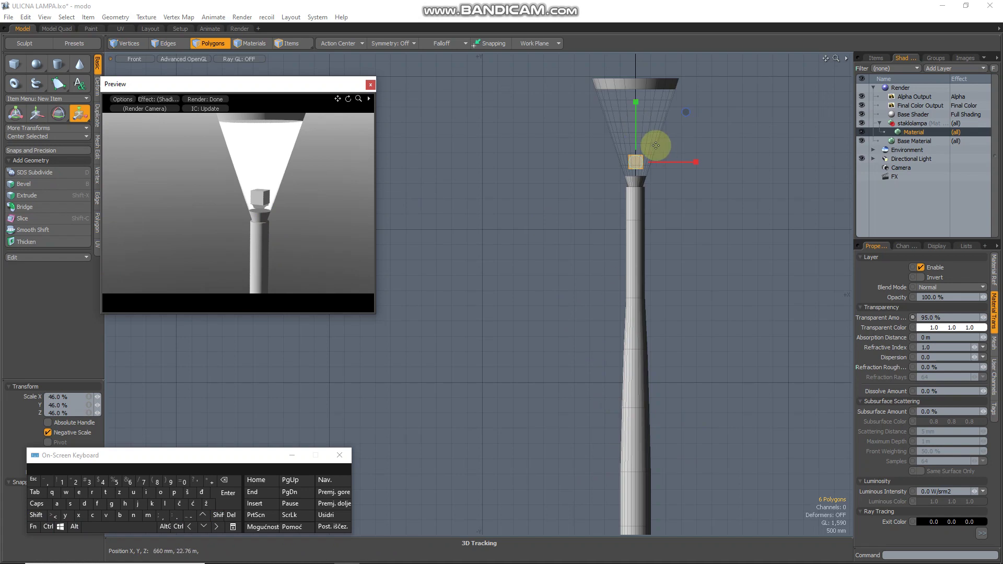
scroll(655, 145, "up", 3)
key("w")
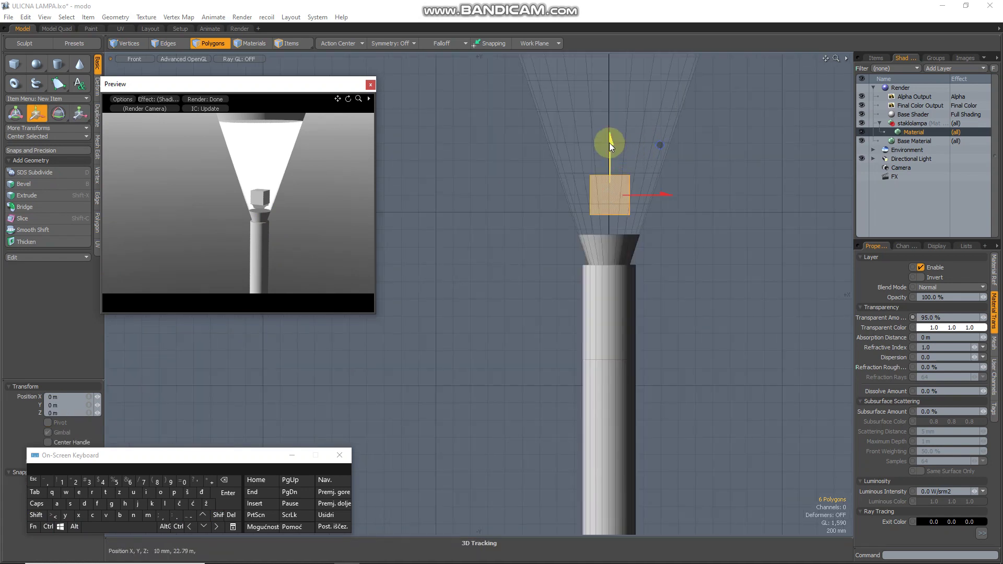
left_click_drag(611, 146, 611, 187)
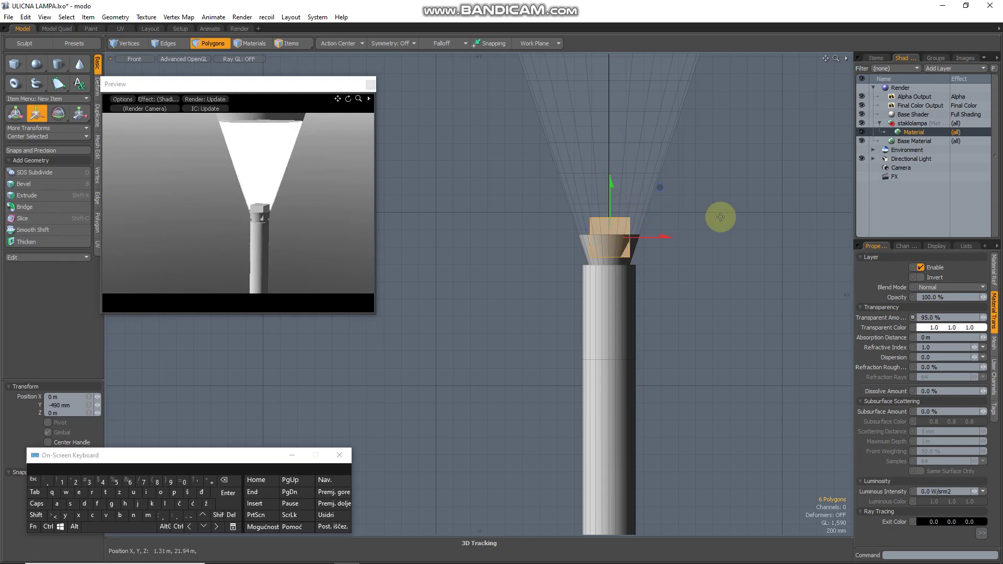
key("space")
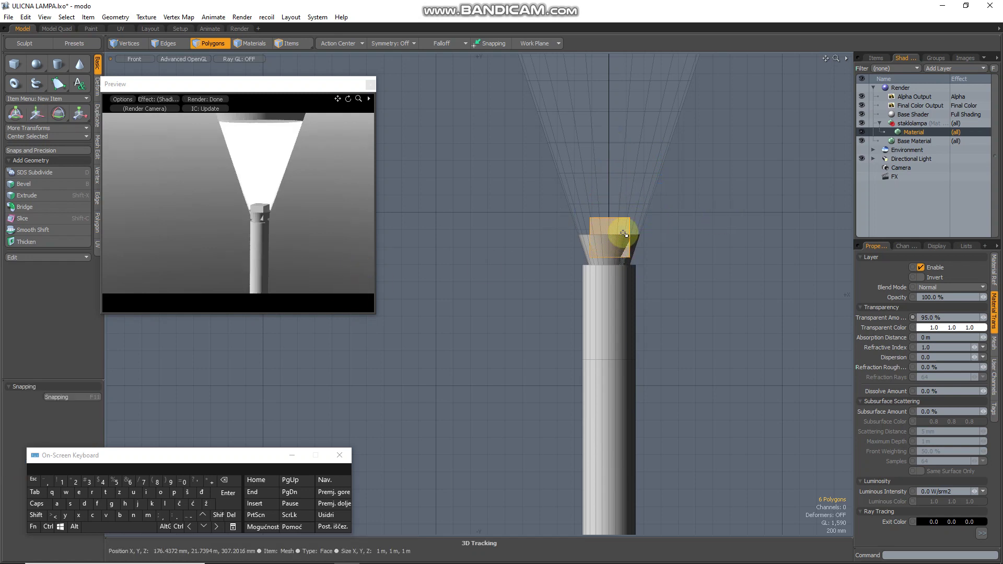
- Scale the cube uniformly to about 69% so it fits inside the collar, and check its centring from above
key("r")
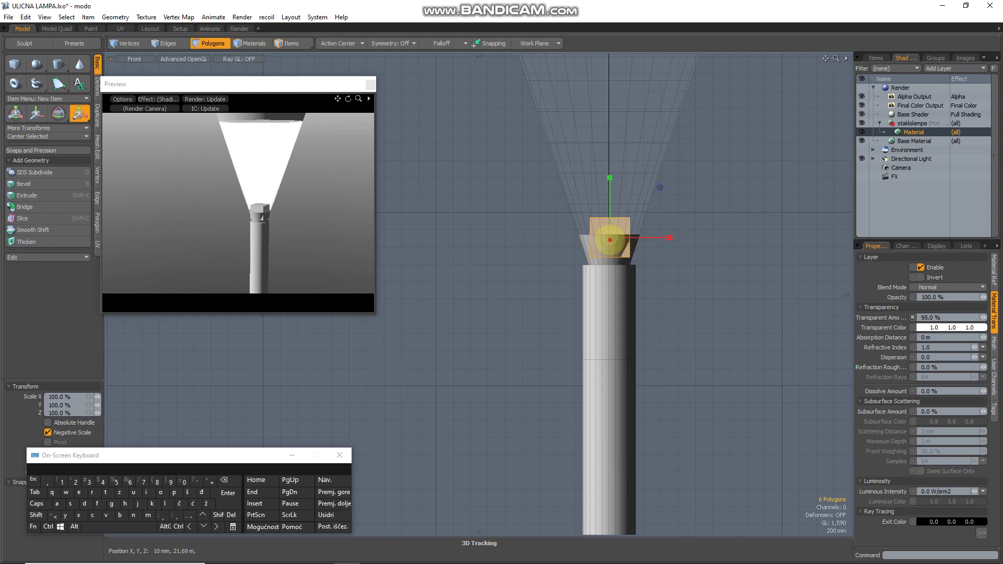
left_click_drag(610, 240, 608, 239)
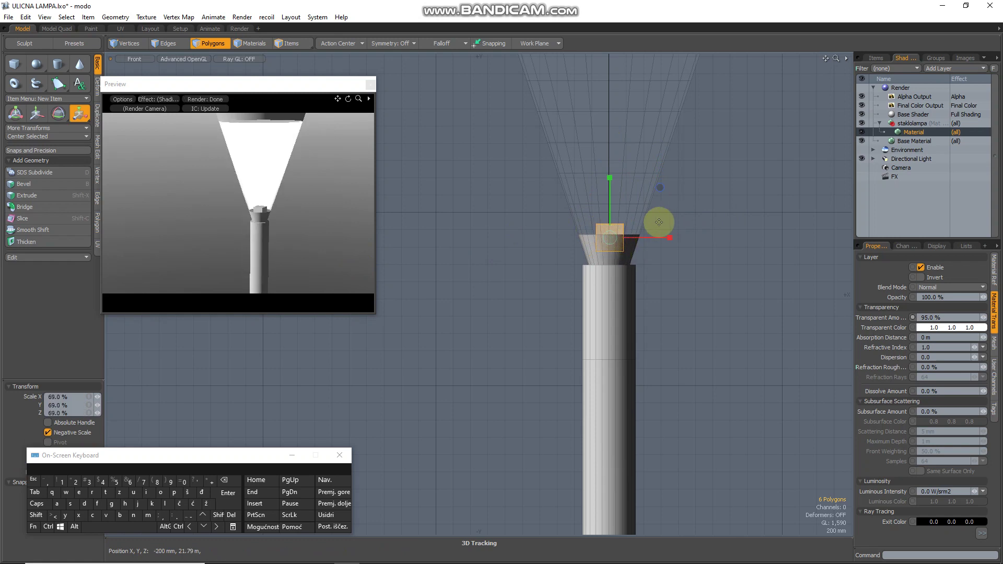
key("KP_1")
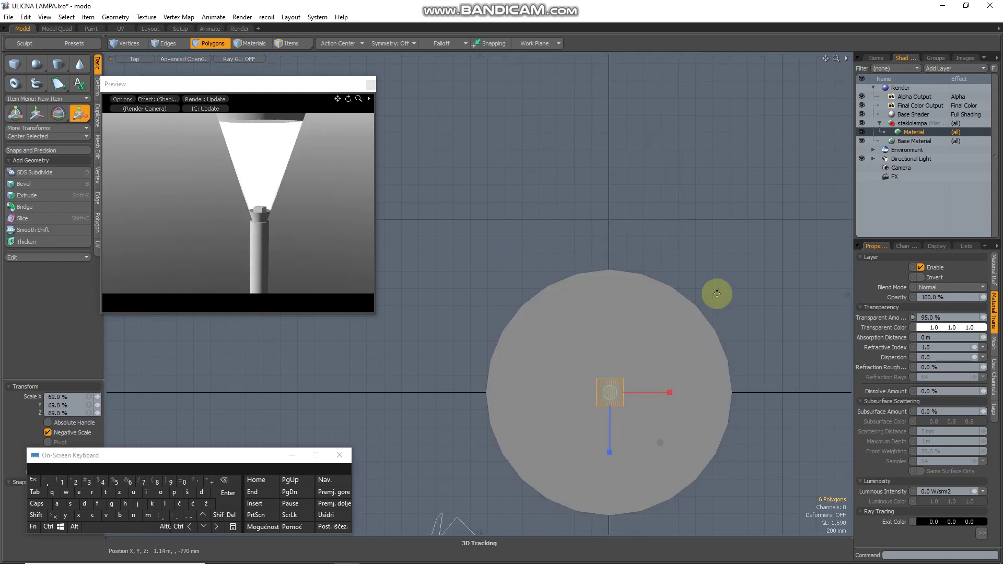
key("space")
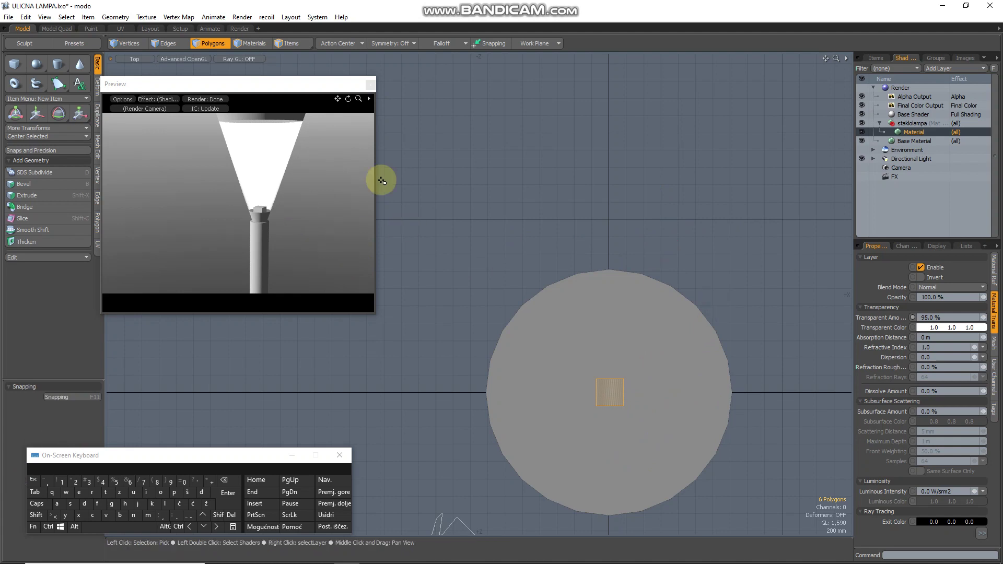
- Show the whole street lamp in the render preview and compare it with the directional light off and on
left_click(9, 17)
left_click(286, 80)
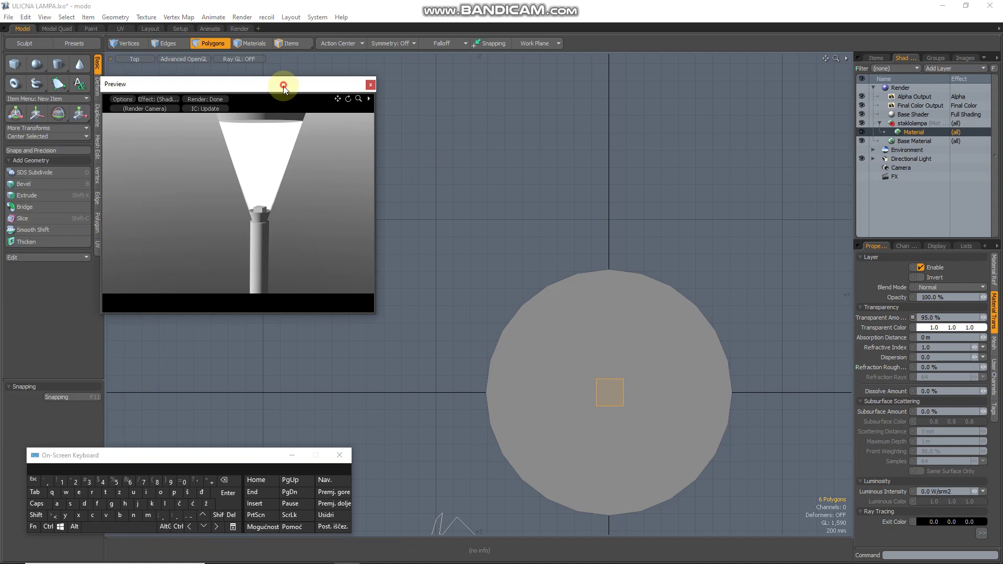
scroll(308, 230, "down", 3)
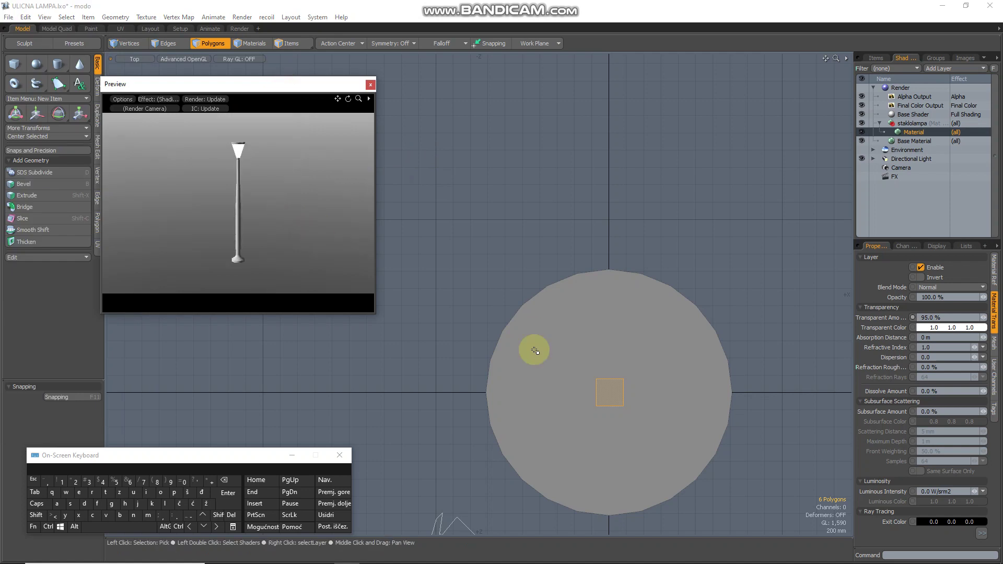
key("alt")
left_click_drag(265, 244, 255, 157, "alt")
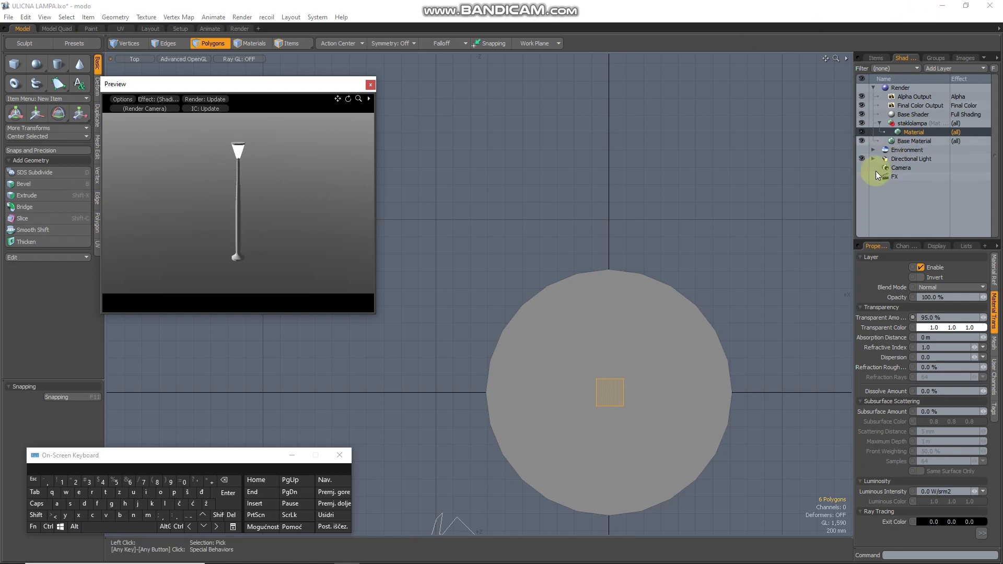
left_click(863, 158)
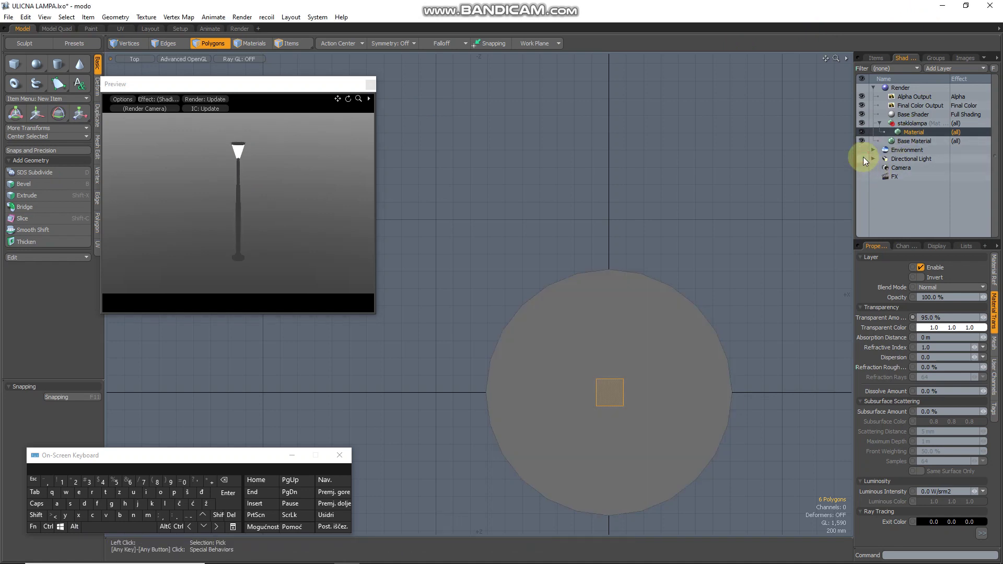
left_click(863, 157)
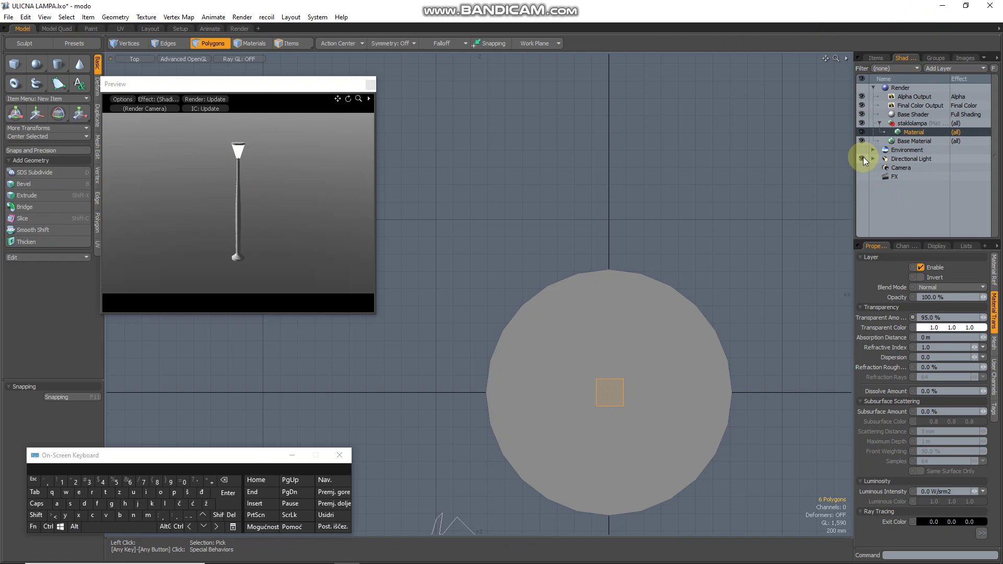
- Set the glass material's reflection amount to 30% and check the lampshade close up in the render preview
left_click(995, 266)
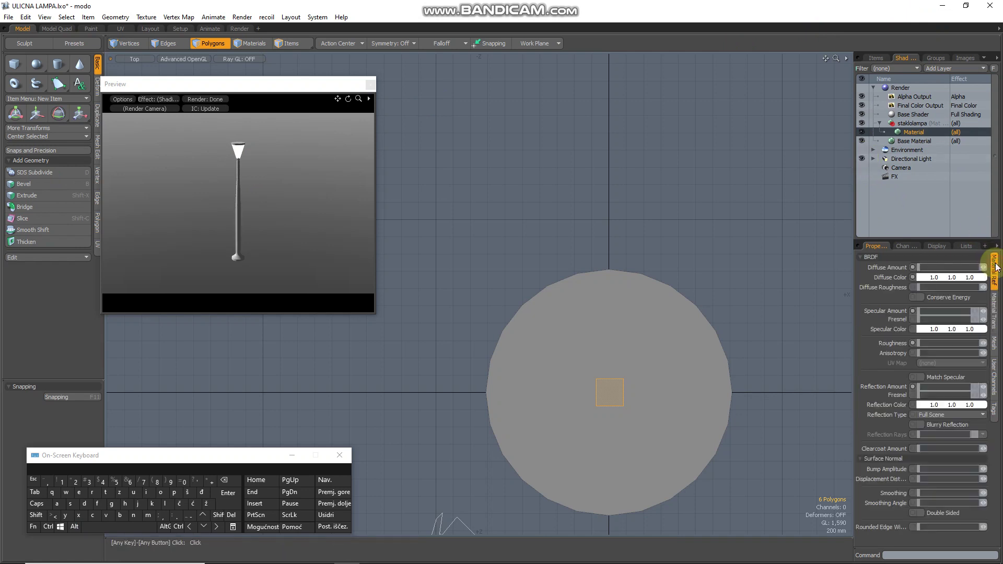
left_click(995, 308)
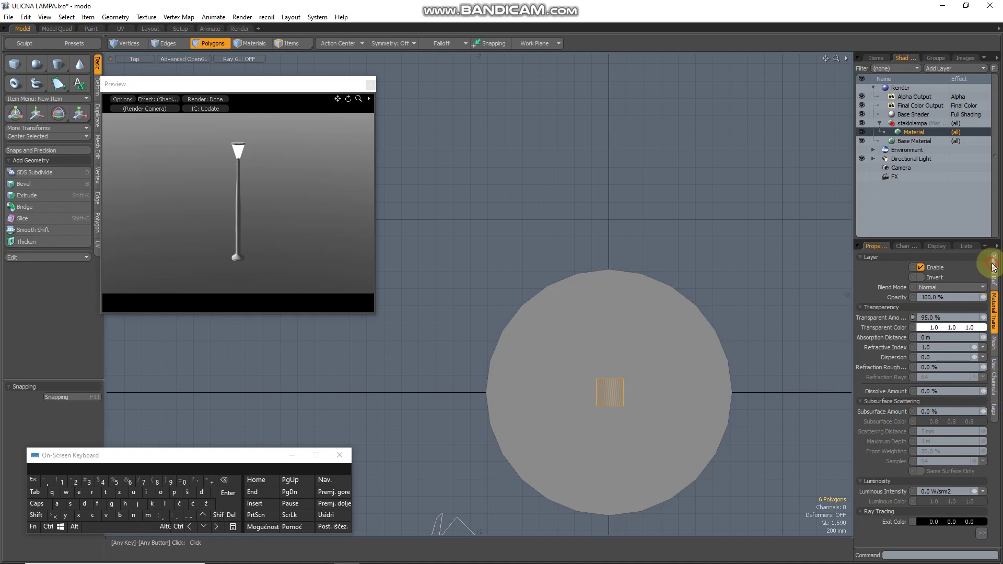
left_click(994, 267)
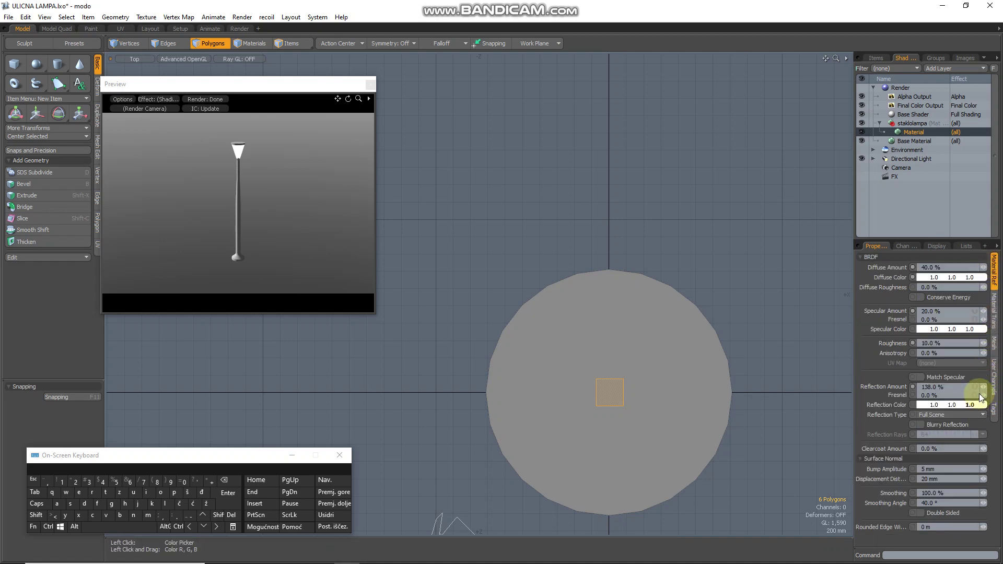
left_click(982, 387)
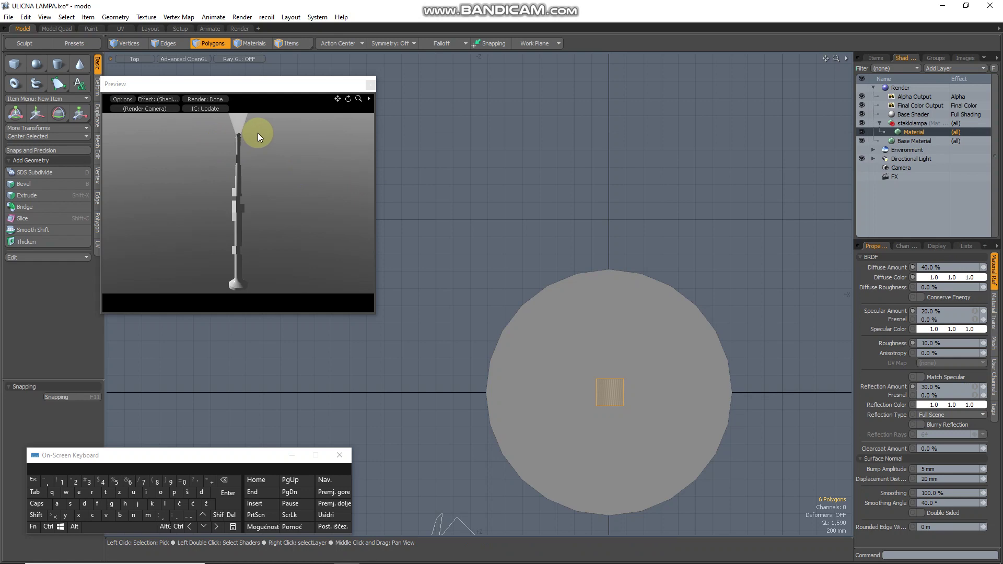
scroll(258, 133, "up", 3)
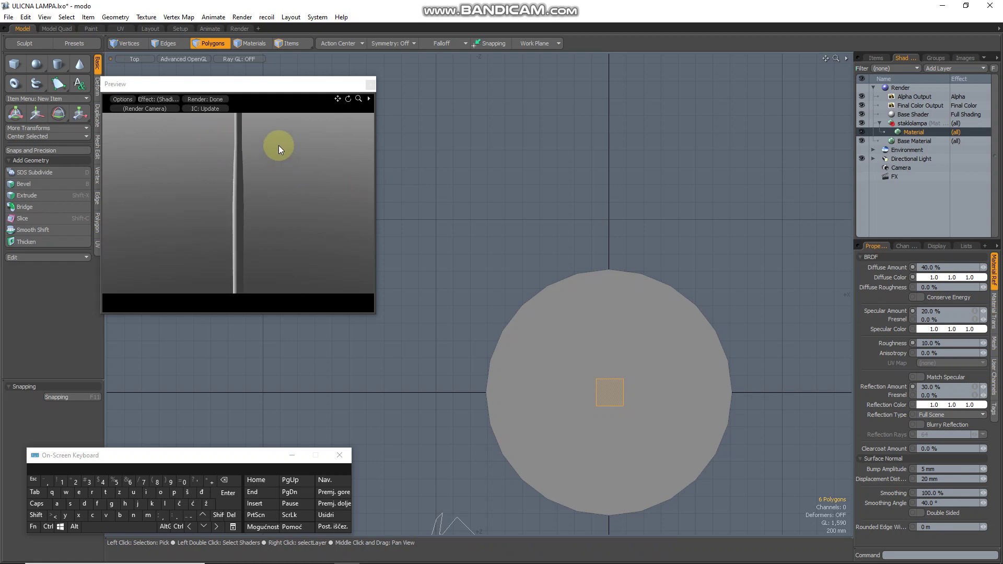
left_click_drag(278, 145, 304, 226, "alt+shift")
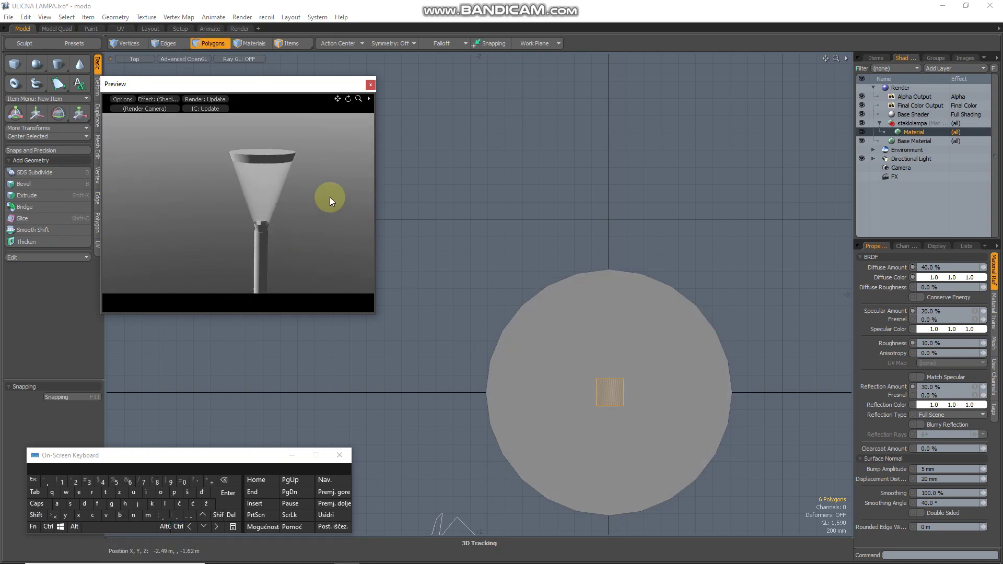
- Save the ULICNA LAMPA.lxo scene and restore the maximized program window to a smaller size
left_click(9, 17)
left_click(146, 4)
left_click(25, 17)
left_click(232, 5)
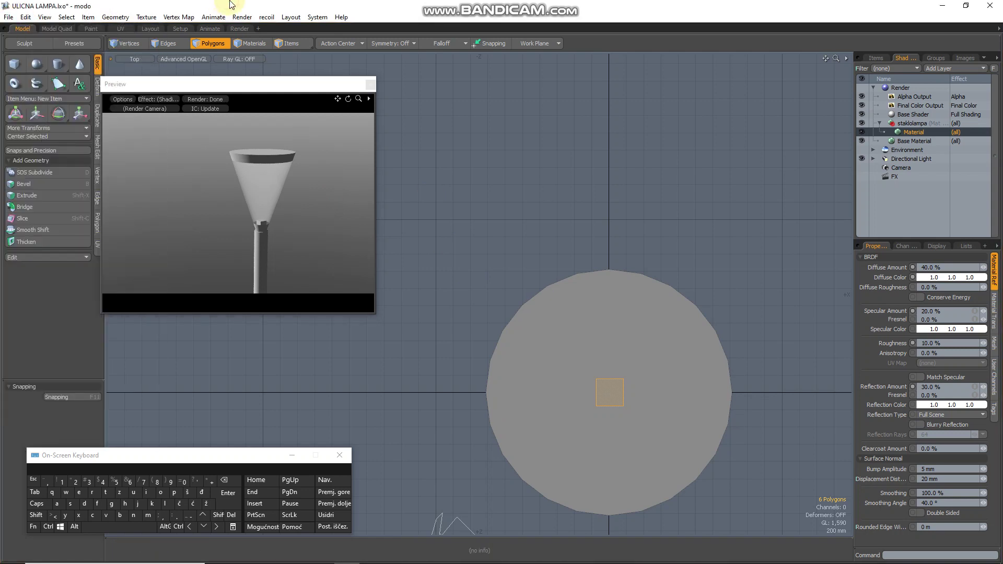
key("ctrl+s")
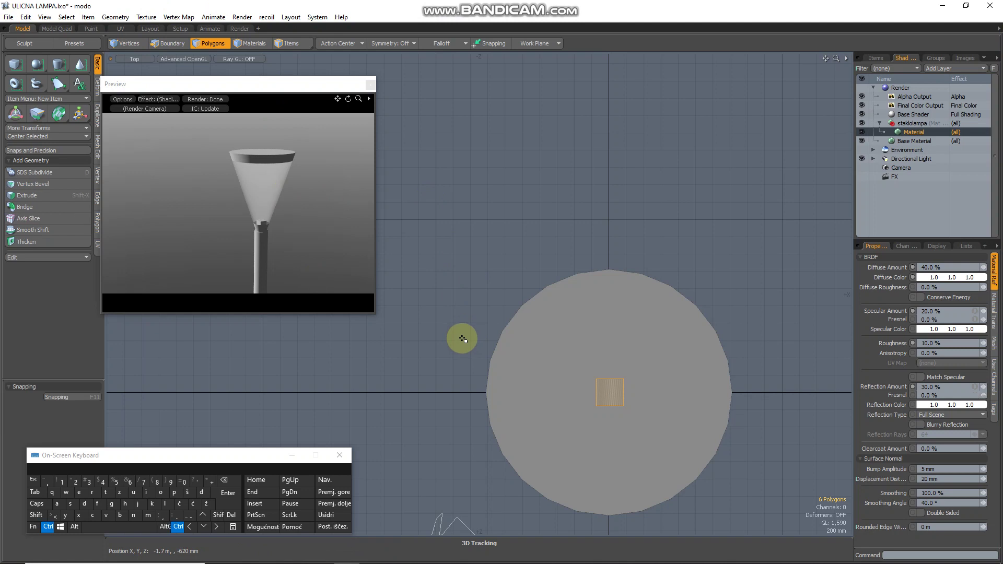
left_click(965, 7)
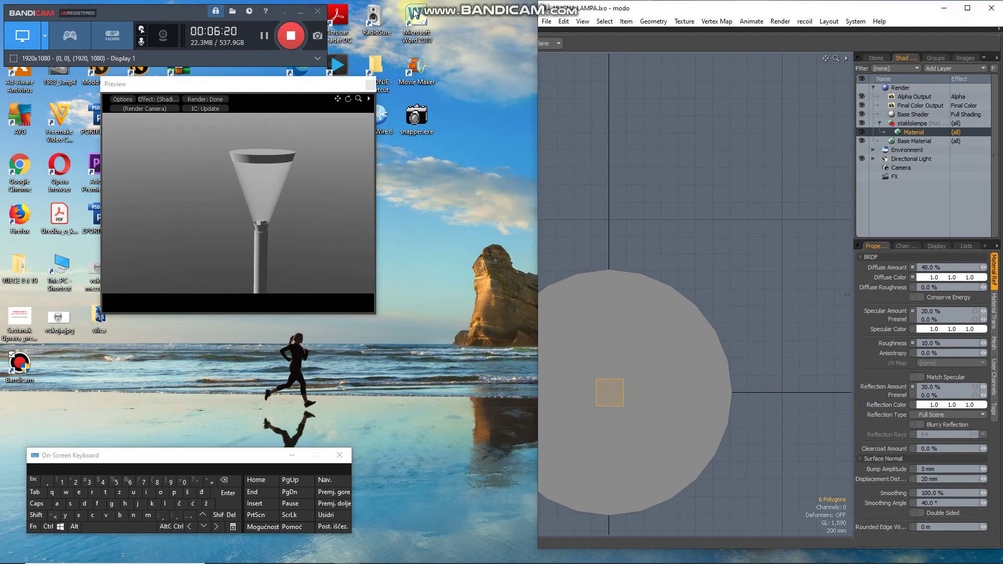